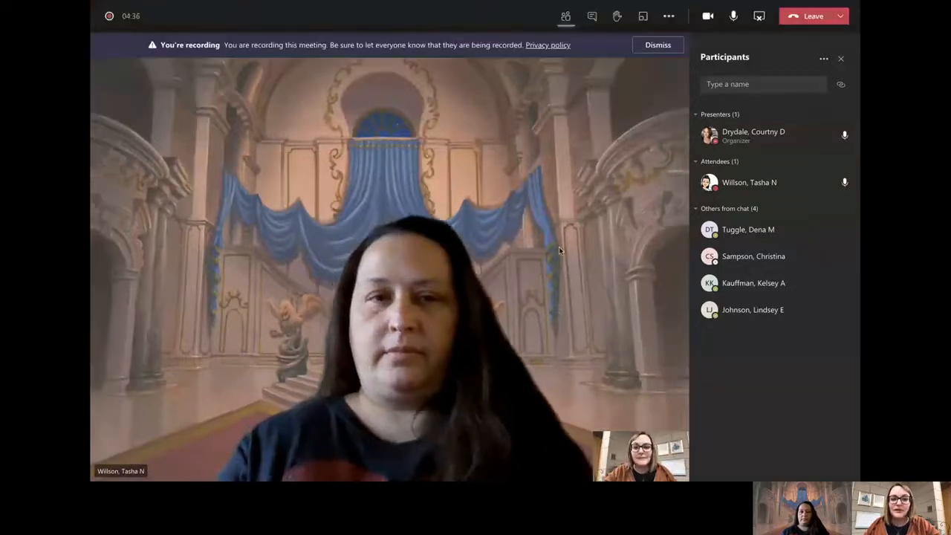
Step: Switch to the web browser and open the A Loaf of Croutons assignment in the Tech Thursdays course
{"action": "left_click", "coordinate": [659, 45]}
{"action": "key", "text": "ctrl+Right"}
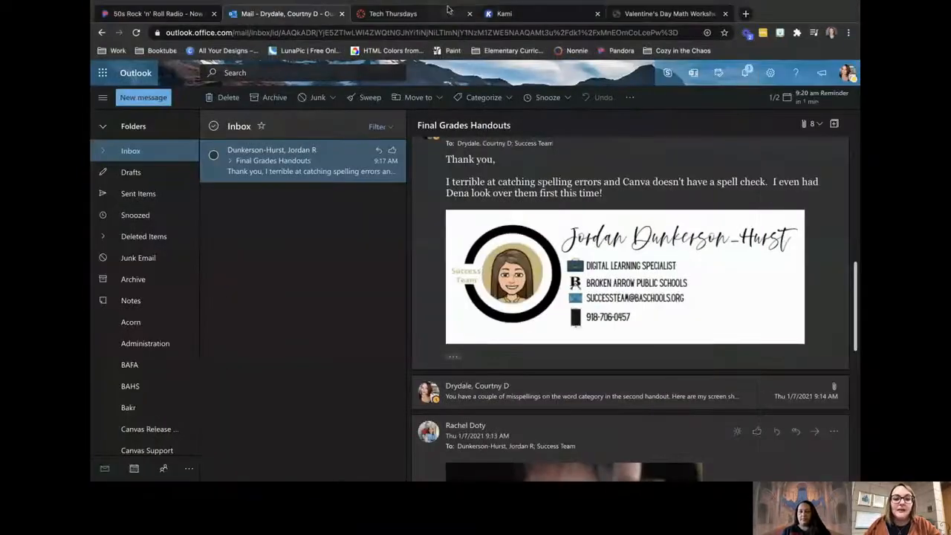
{"action": "left_click", "coordinate": [448, 9]}
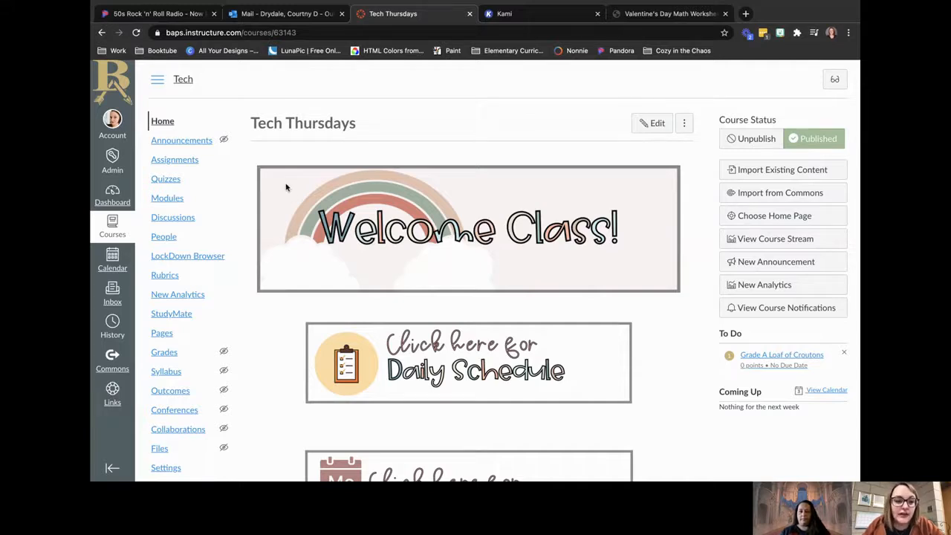
{"action": "left_click", "coordinate": [185, 161]}
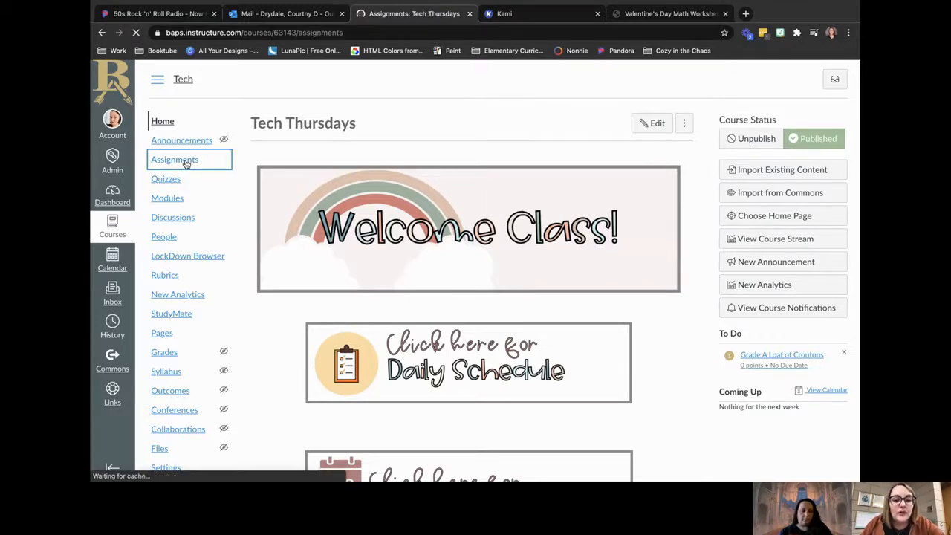
{"action": "scroll", "coordinate": [427, 290], "scroll_direction": "down", "scroll_amount": 2}
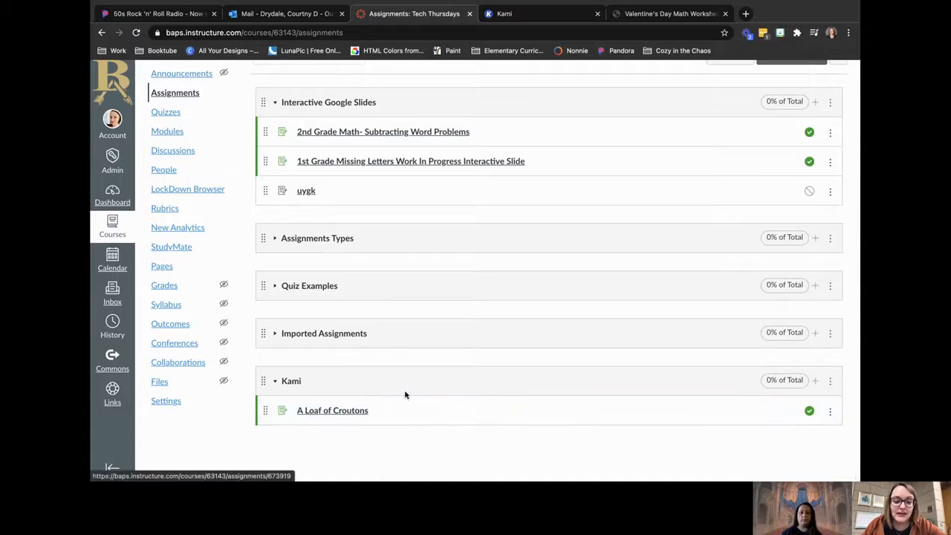
{"action": "left_click", "coordinate": [338, 413]}
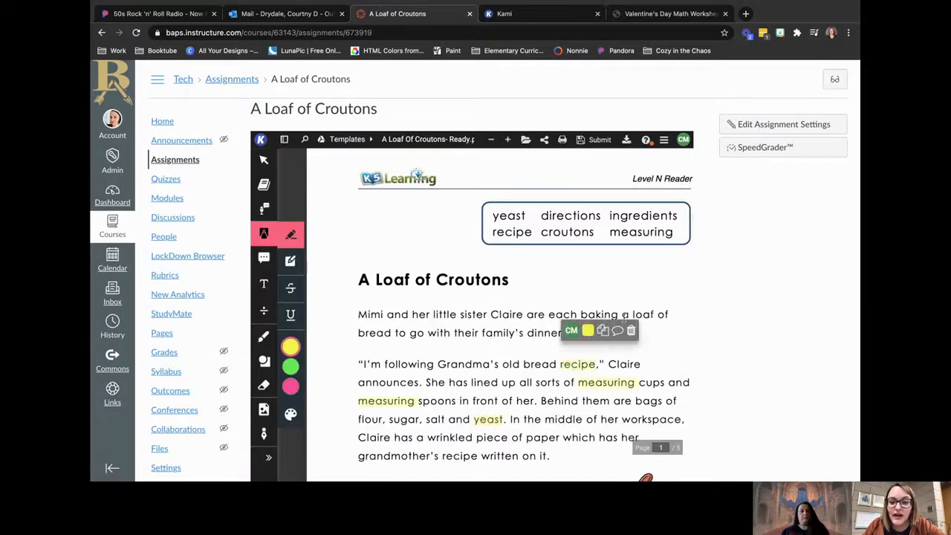
Step: Examine the vocabulary instruction comment and the yellow sample highlights in the embedded A Loaf of Croutons story
{"action": "left_click", "coordinate": [622, 327]}
{"action": "left_click", "coordinate": [582, 252]}
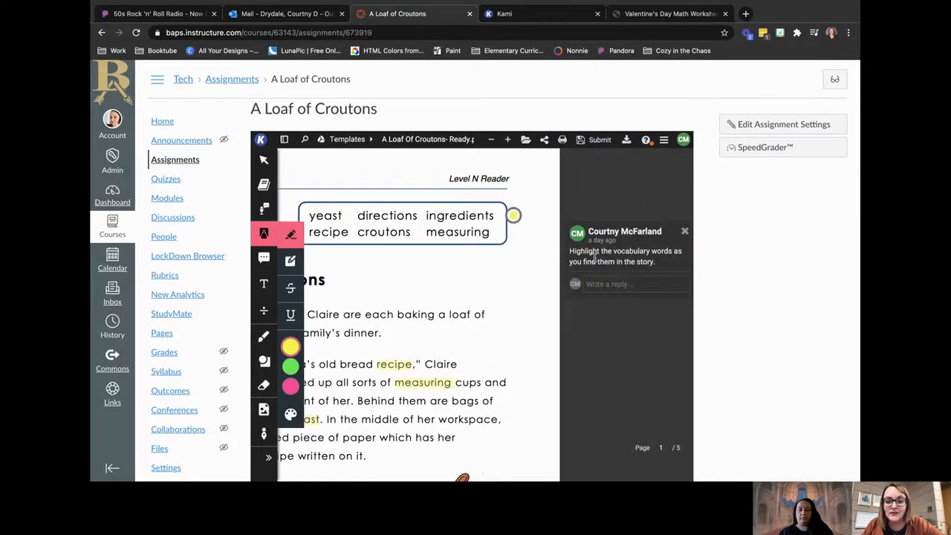
{"action": "left_click", "coordinate": [667, 354]}
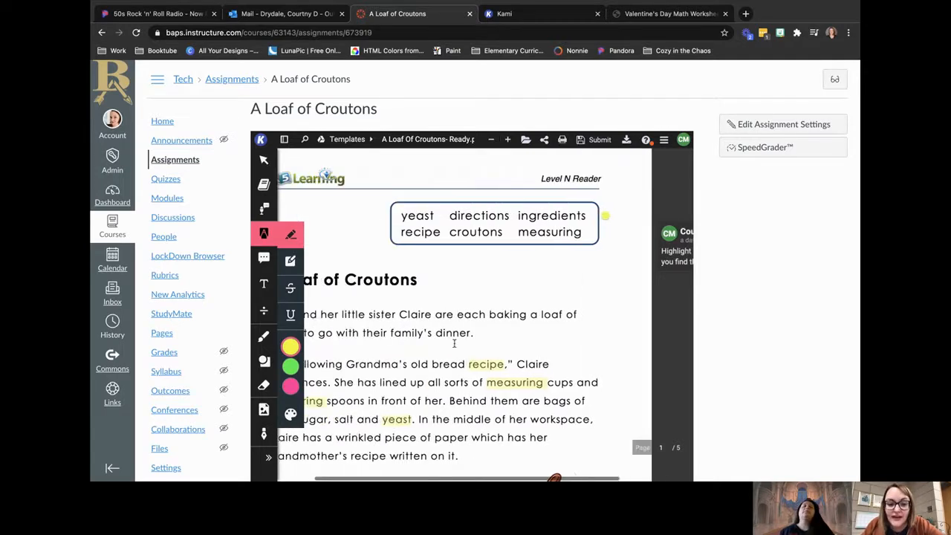
{"action": "scroll", "coordinate": [550, 260], "scroll_direction": "down", "scroll_amount": 4}
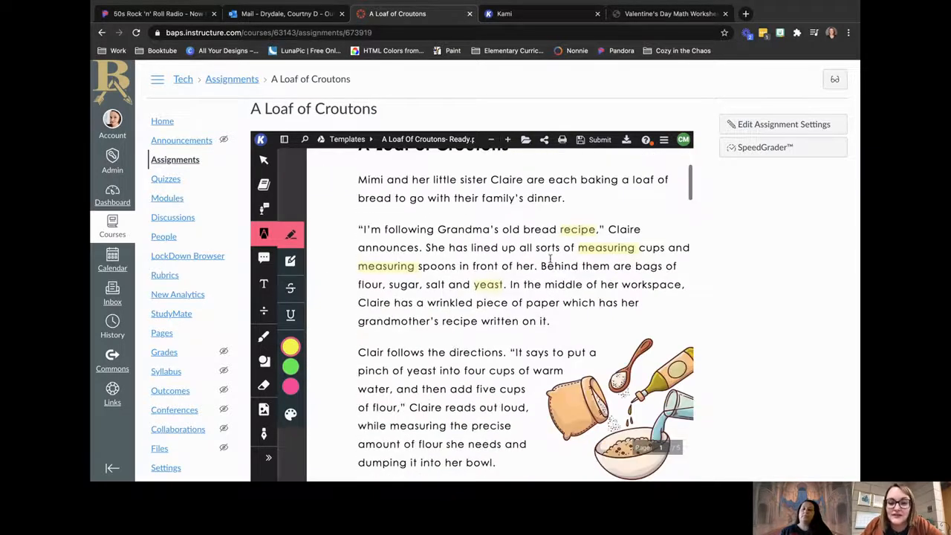
{"action": "left_click", "coordinate": [578, 231]}
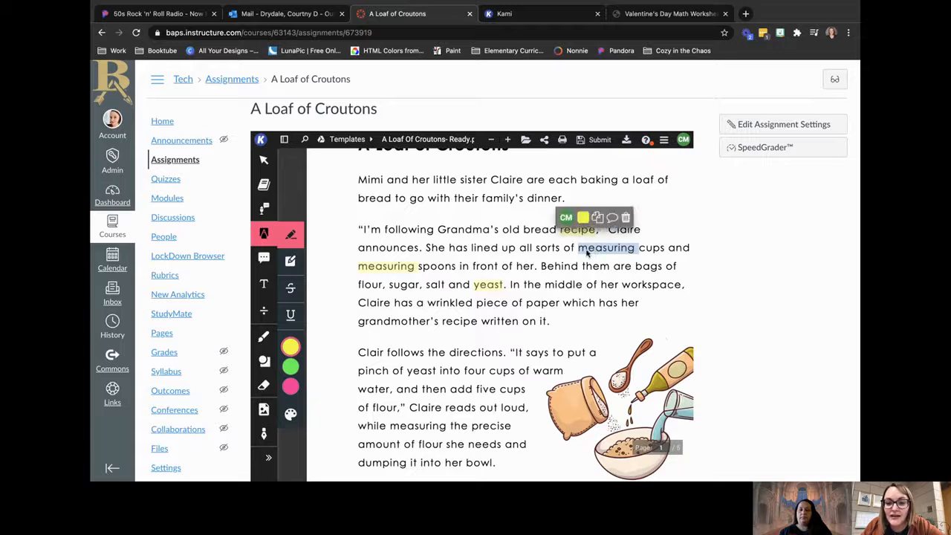
{"action": "mouse_move", "coordinate": [486, 289]}
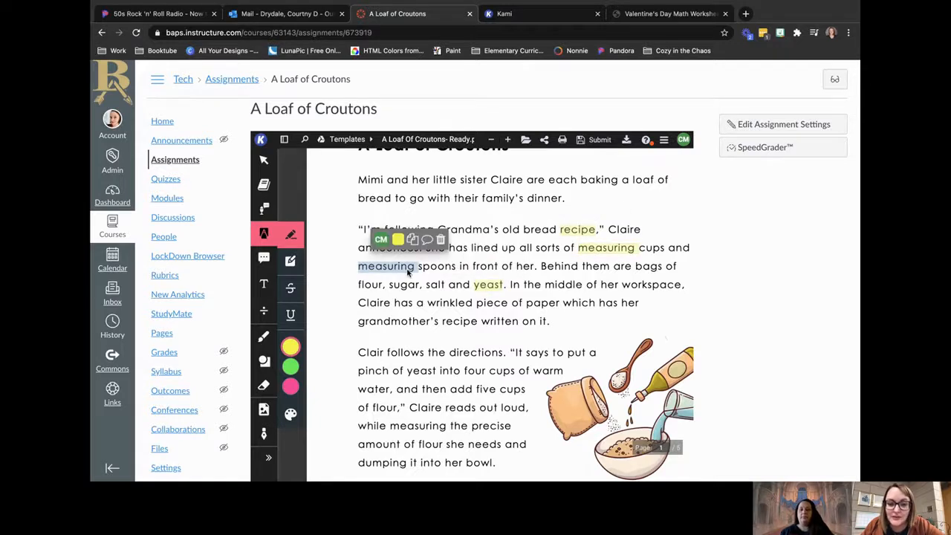
{"action": "scroll", "coordinate": [410, 270], "scroll_direction": "down", "scroll_amount": 6}
{"action": "scroll", "coordinate": [468, 340], "scroll_direction": "down", "scroll_amount": 15}
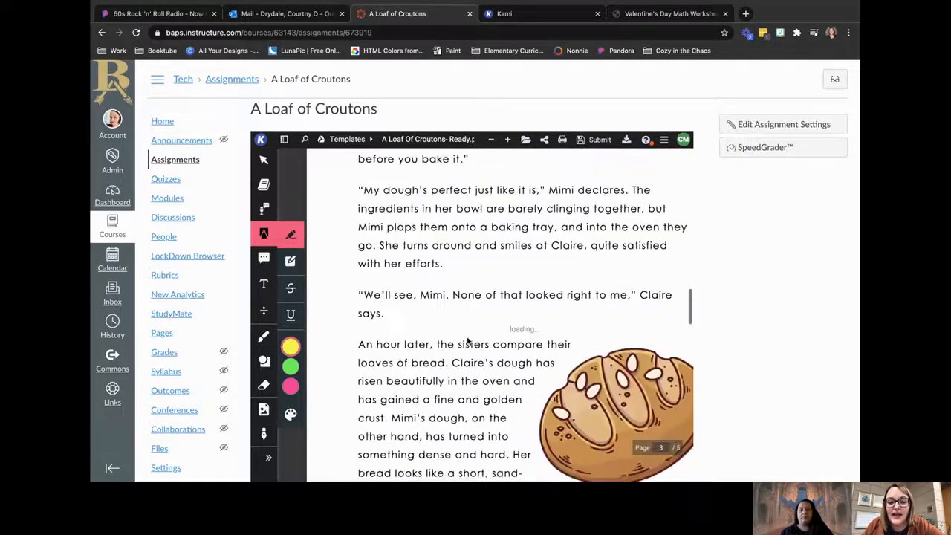
Step: Examine the exercise page's three ingredient answer boxes and the circles beside the true-or-false statements
{"action": "scroll", "coordinate": [467, 340], "scroll_direction": "down", "scroll_amount": 8}
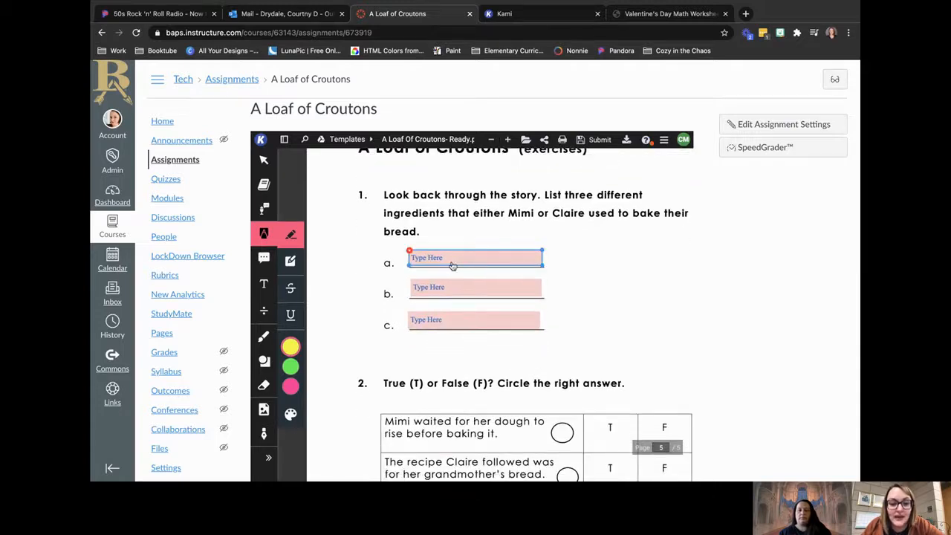
{"action": "left_click", "coordinate": [450, 258]}
{"action": "left_click", "coordinate": [454, 289]}
{"action": "left_click", "coordinate": [454, 319]}
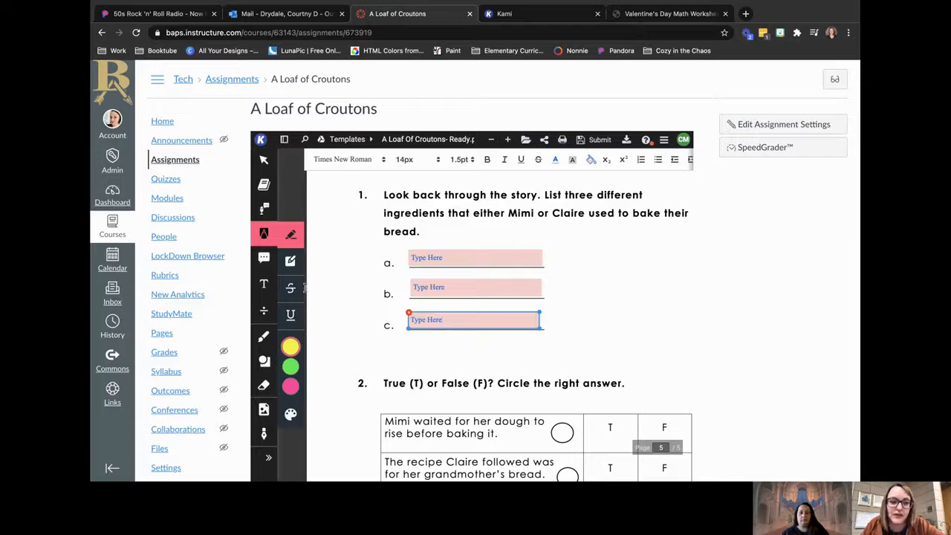
{"action": "scroll", "coordinate": [479, 323], "scroll_direction": "down", "scroll_amount": 5}
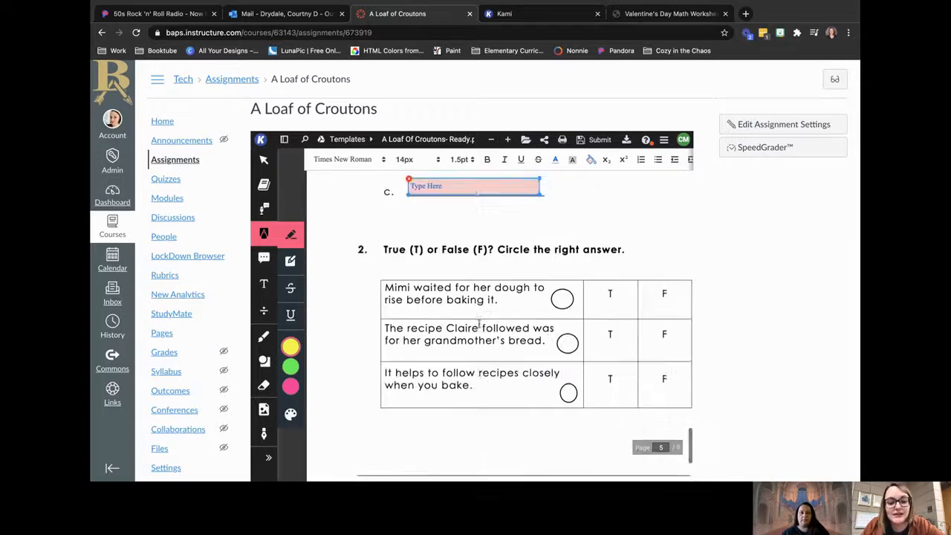
{"action": "left_click", "coordinate": [562, 258]}
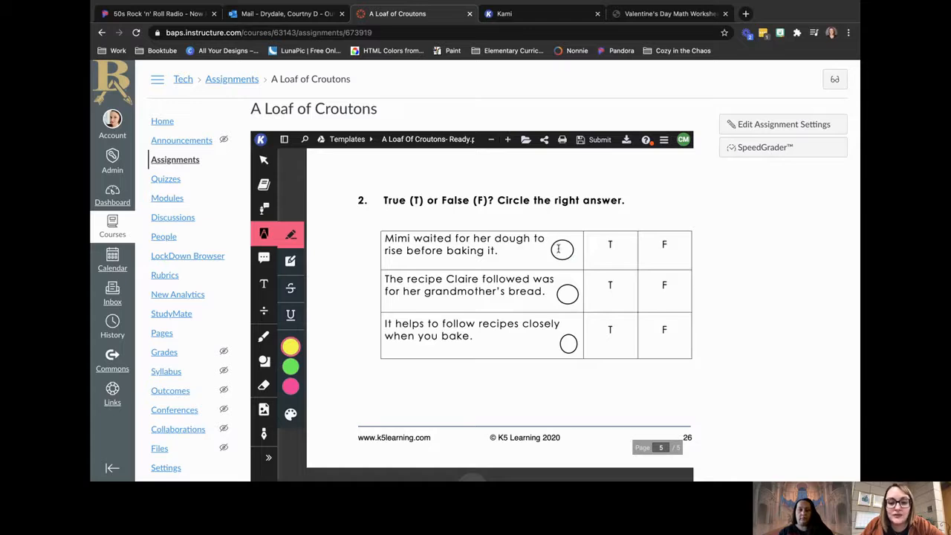
{"action": "left_click", "coordinate": [563, 240]}
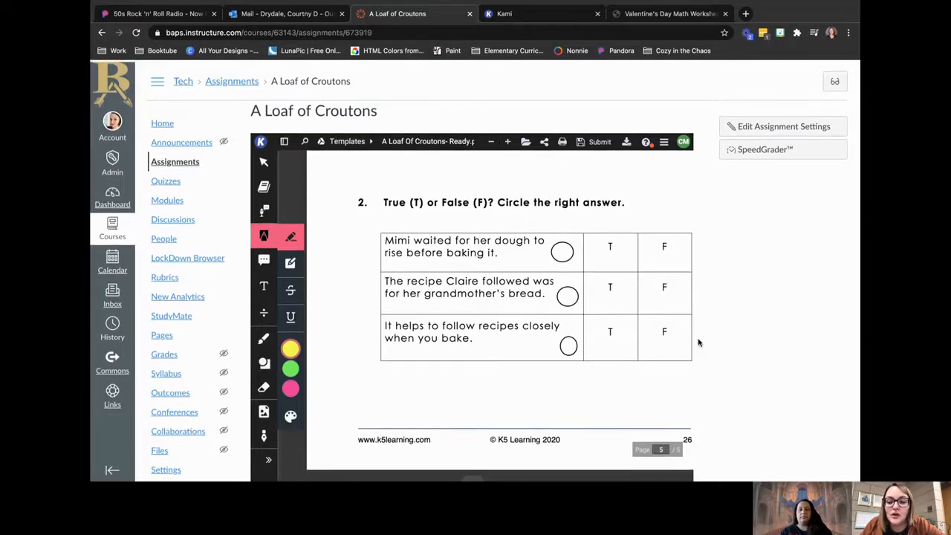
Step: Open the A Loaf of Croutons submissions in SpeedGrader
{"action": "scroll", "coordinate": [631, 418], "scroll_direction": "down", "scroll_amount": 1}
{"action": "scroll", "coordinate": [631, 420], "scroll_direction": "up", "scroll_amount": 20}
{"action": "scroll", "coordinate": [630, 418], "scroll_direction": "up", "scroll_amount": 5}
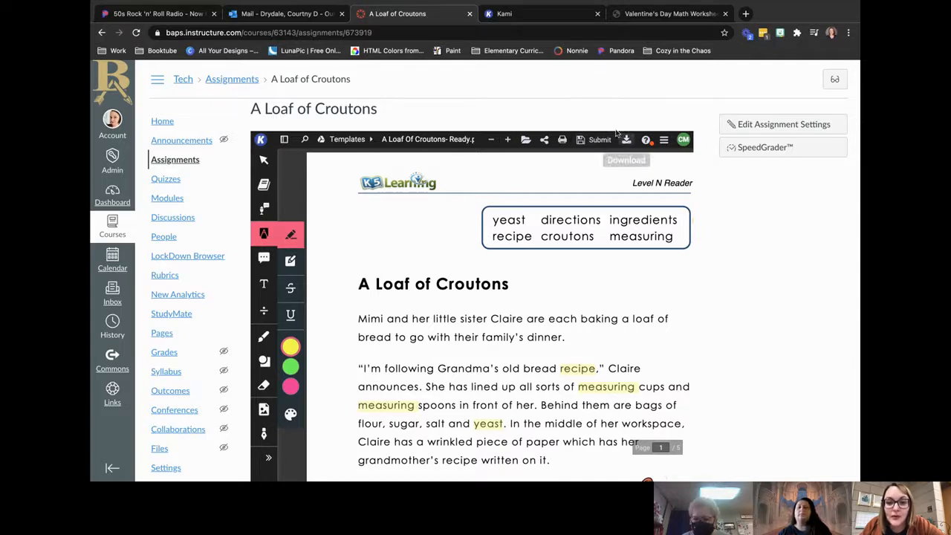
{"action": "left_click", "coordinate": [765, 147]}
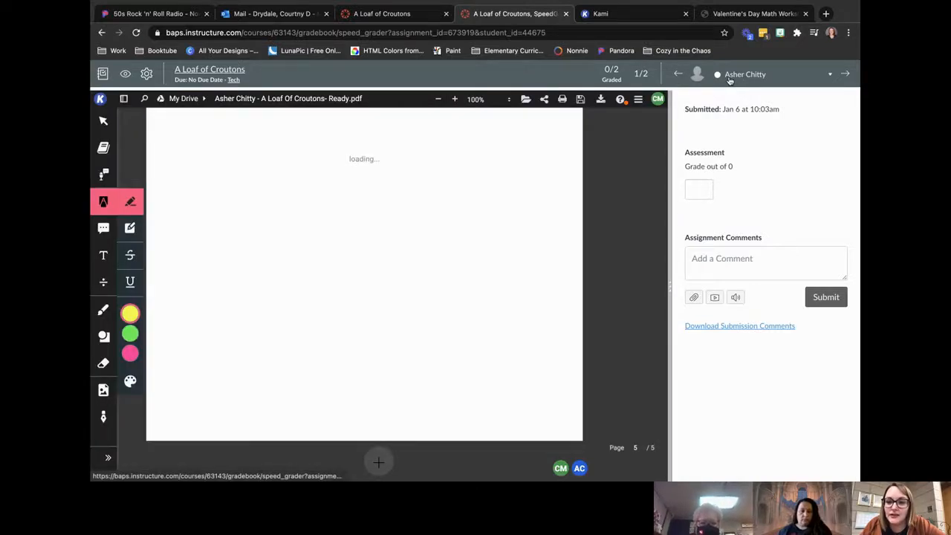
Step: Review the student's submission, checking the instruction comment and who made the yellow and green vocabulary highlights
{"action": "scroll", "coordinate": [408, 234], "scroll_direction": "up", "scroll_amount": 20}
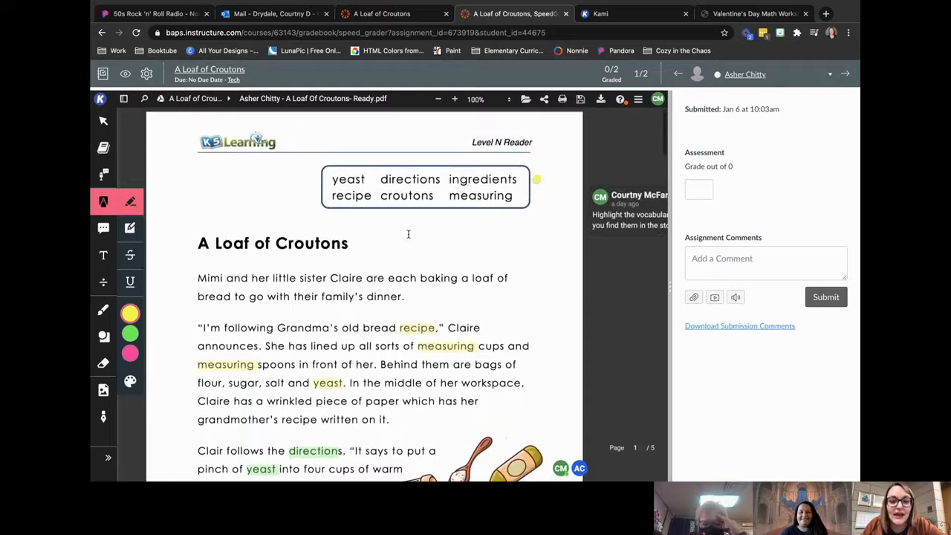
{"action": "left_click", "coordinate": [584, 227]}
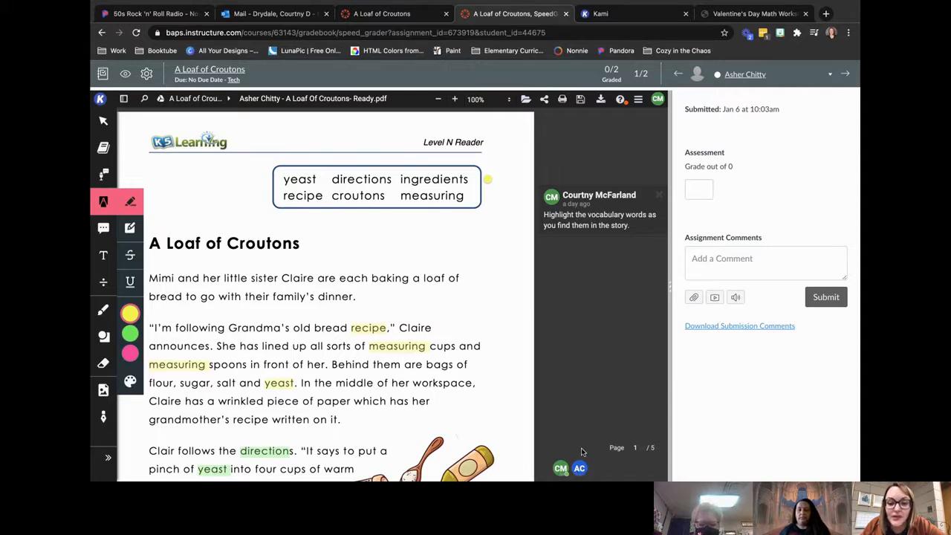
{"action": "scroll", "coordinate": [423, 414], "scroll_direction": "down", "scroll_amount": 3}
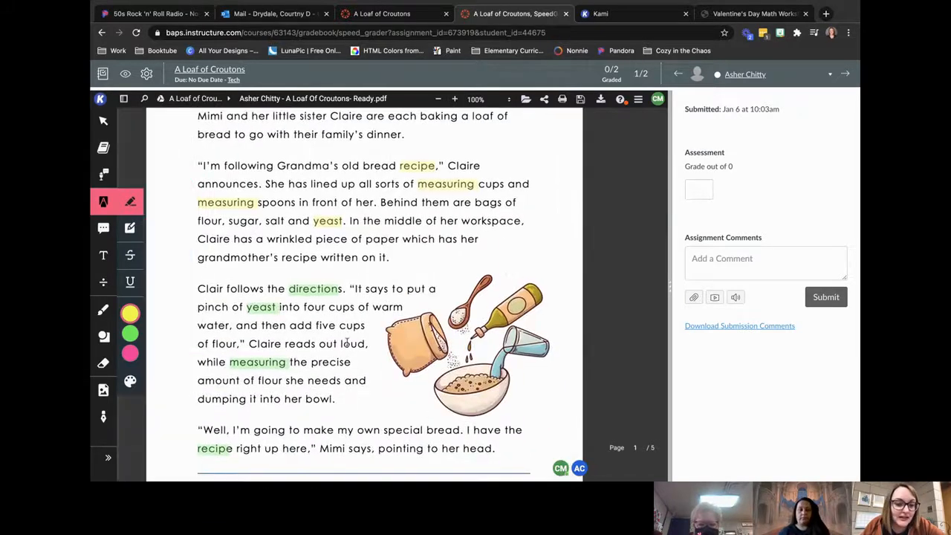
{"action": "mouse_move", "coordinate": [275, 312]}
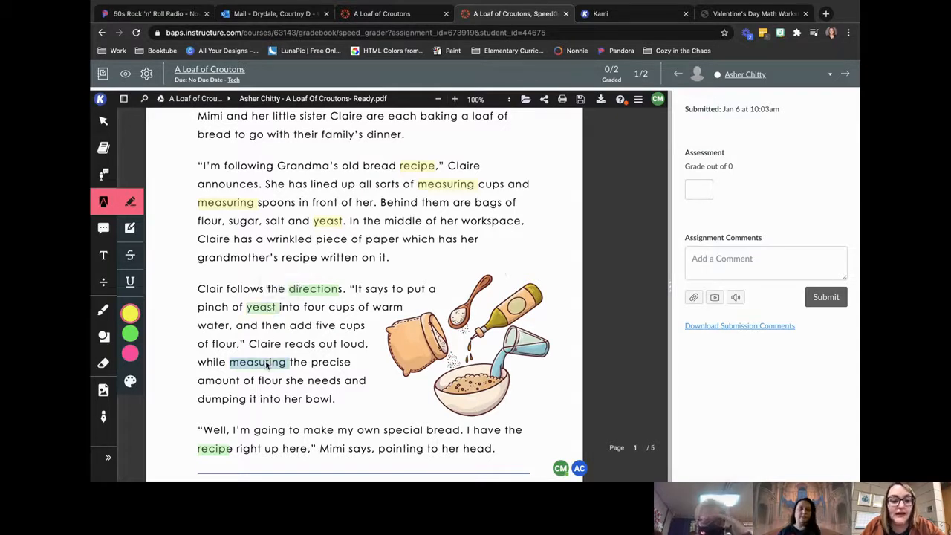
{"action": "mouse_move", "coordinate": [268, 364]}
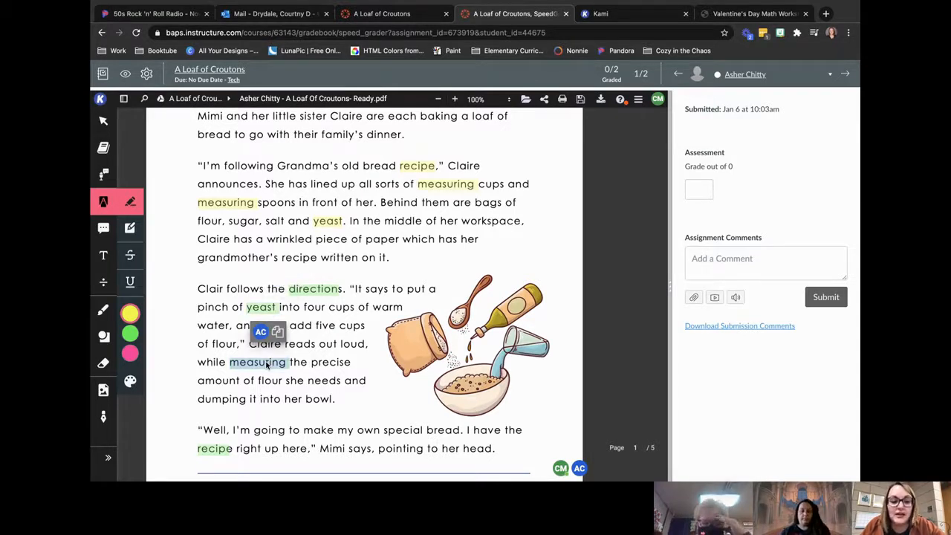
{"action": "mouse_move", "coordinate": [243, 205]}
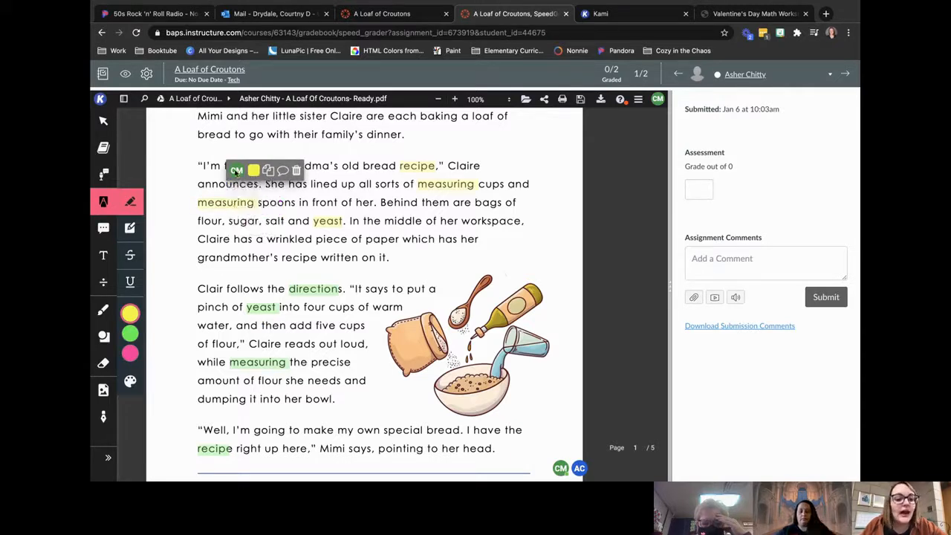
{"action": "scroll", "coordinate": [338, 355], "scroll_direction": "down", "scroll_amount": 10}
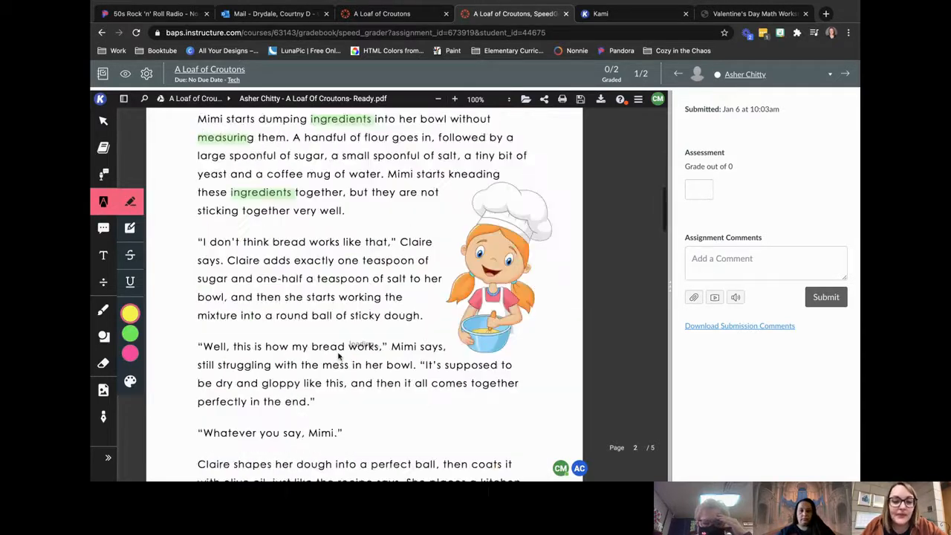
{"action": "scroll", "coordinate": [338, 355], "scroll_direction": "down", "scroll_amount": 20}
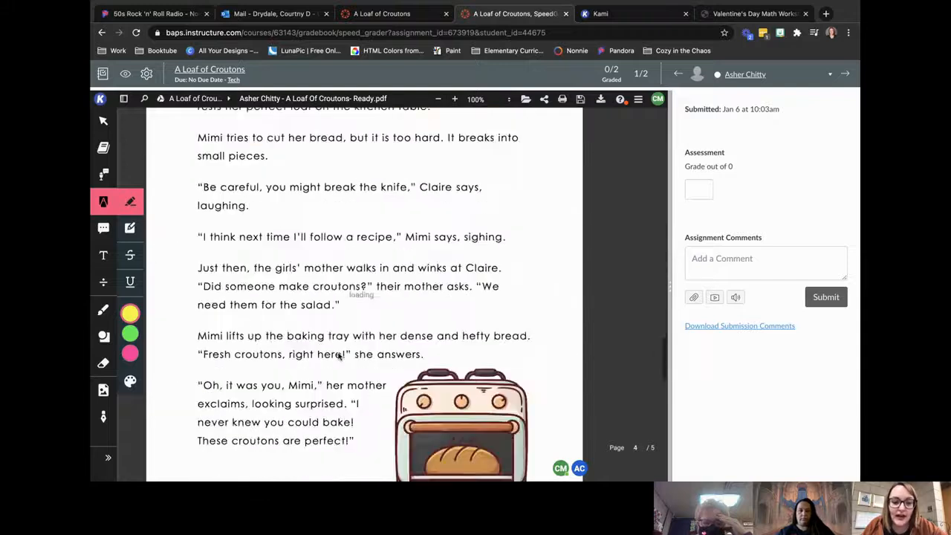
Step: Draw a green freehand X beside the Yeast answer on the exercise page and add the comment "Try again." next to it
{"action": "scroll", "coordinate": [339, 355], "scroll_direction": "down", "scroll_amount": 5}
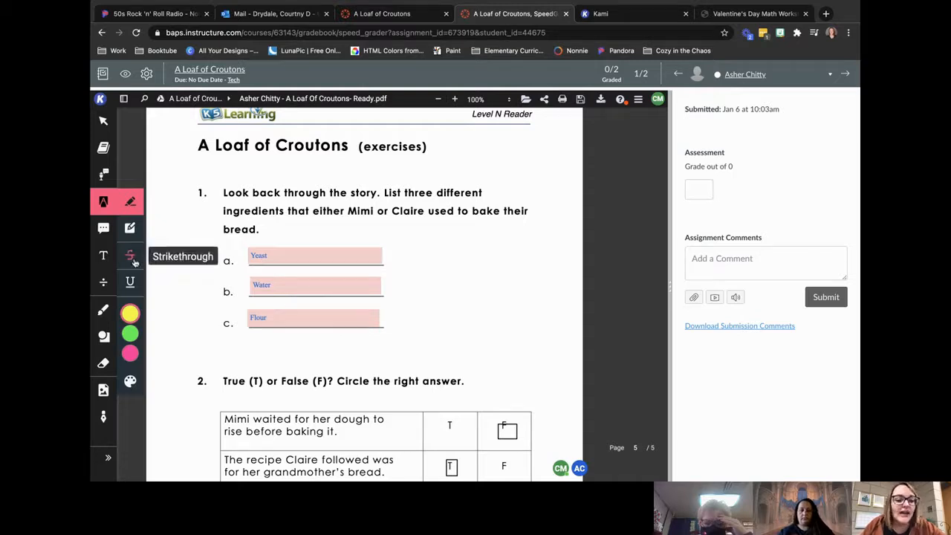
{"action": "left_click", "coordinate": [103, 310]}
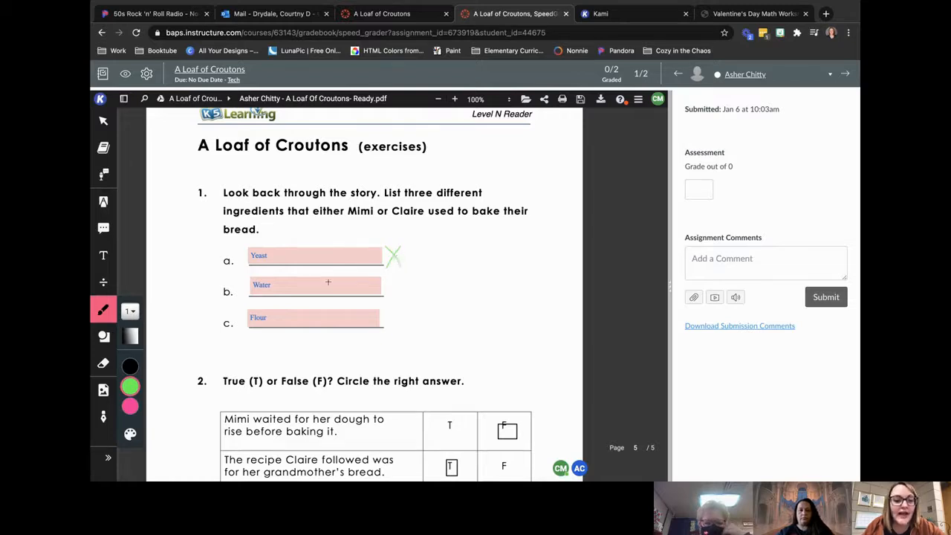
{"action": "left_click", "coordinate": [103, 228]}
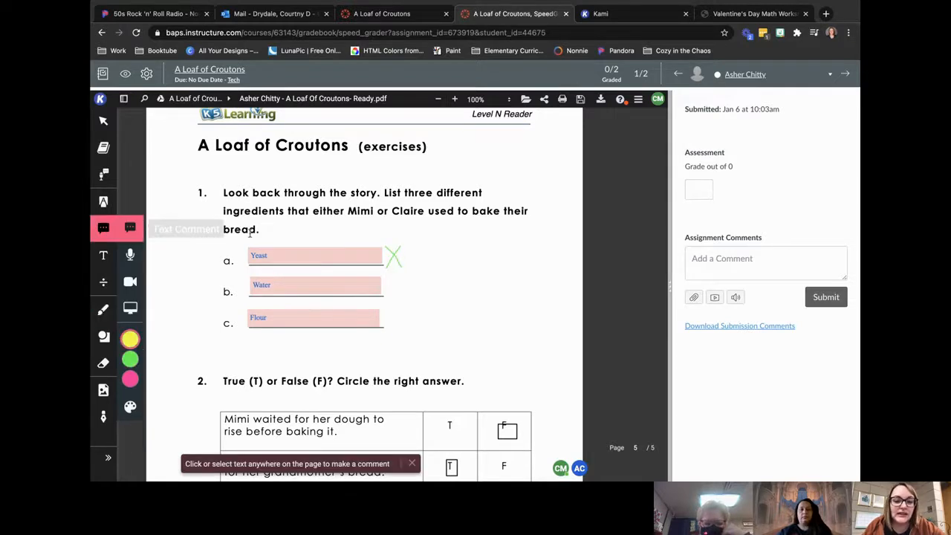
{"action": "left_click", "coordinate": [418, 255]}
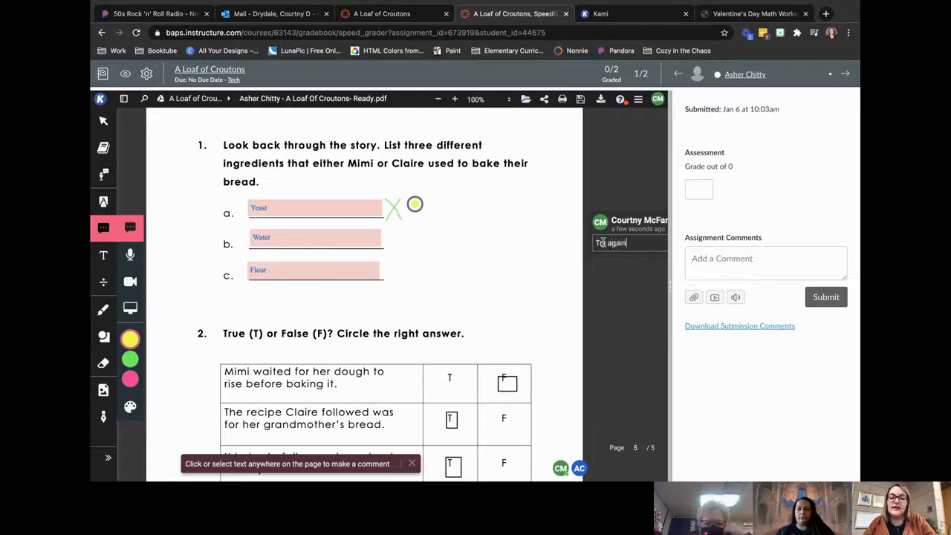
{"action": "left_click", "coordinate": [635, 277]}
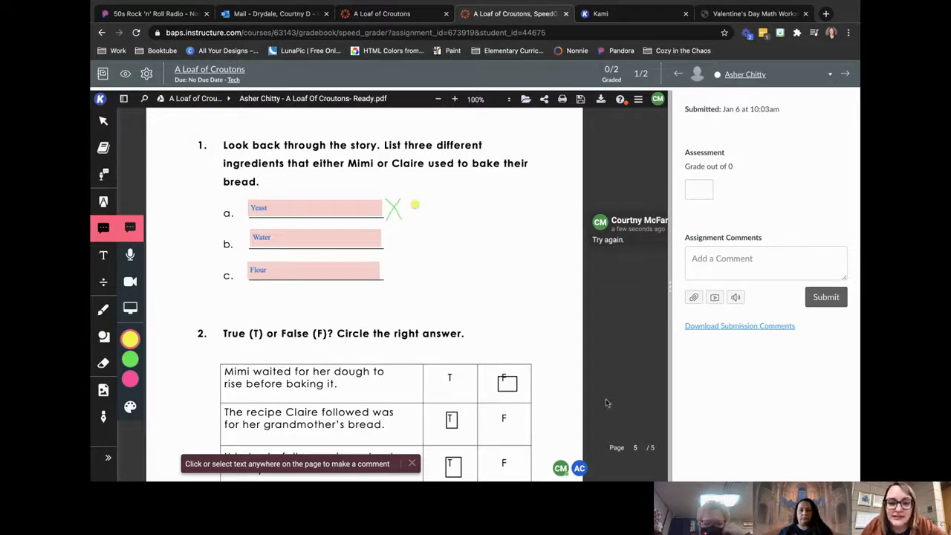
Step: Review the student's true-or-false answers, dismiss the comment tool hint, and return to the submission's first page
{"action": "scroll", "coordinate": [544, 299], "scroll_direction": "up", "scroll_amount": 4}
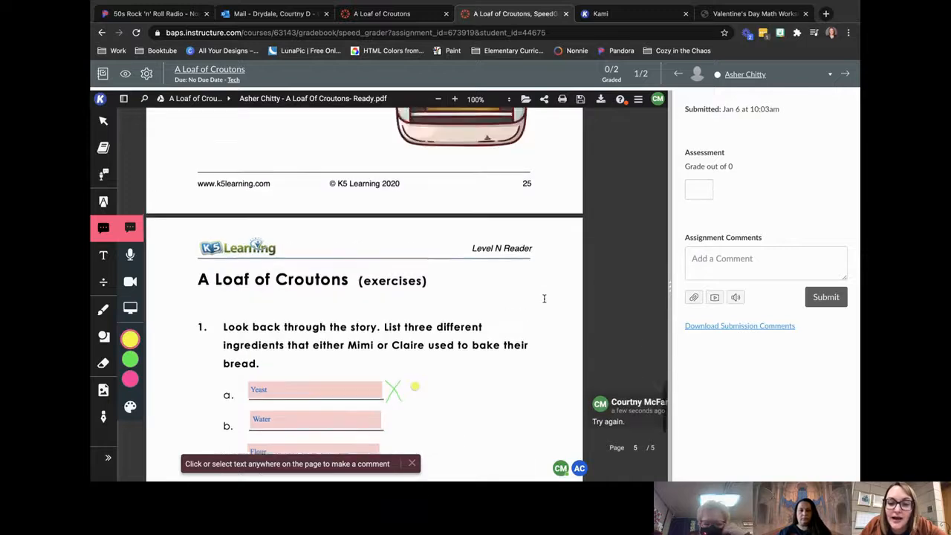
{"action": "scroll", "coordinate": [544, 298], "scroll_direction": "down", "scroll_amount": 6}
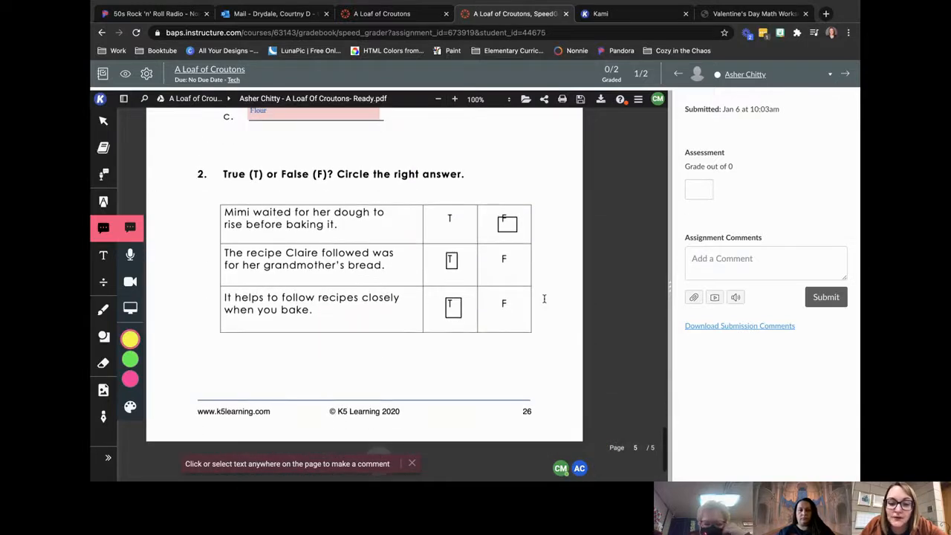
{"action": "left_click", "coordinate": [412, 463]}
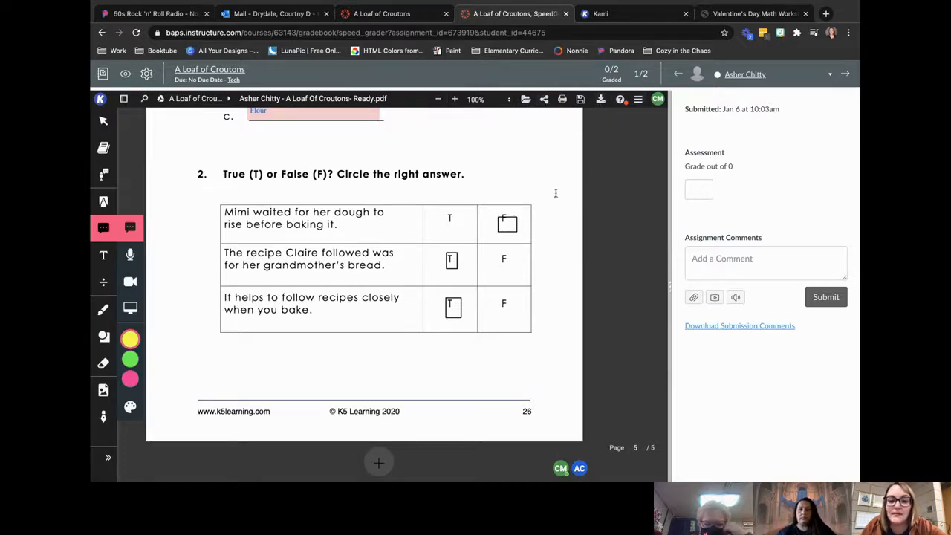
{"action": "scroll", "coordinate": [555, 193], "scroll_direction": "up", "scroll_amount": 5}
{"action": "scroll", "coordinate": [556, 194], "scroll_direction": "up", "scroll_amount": 15}
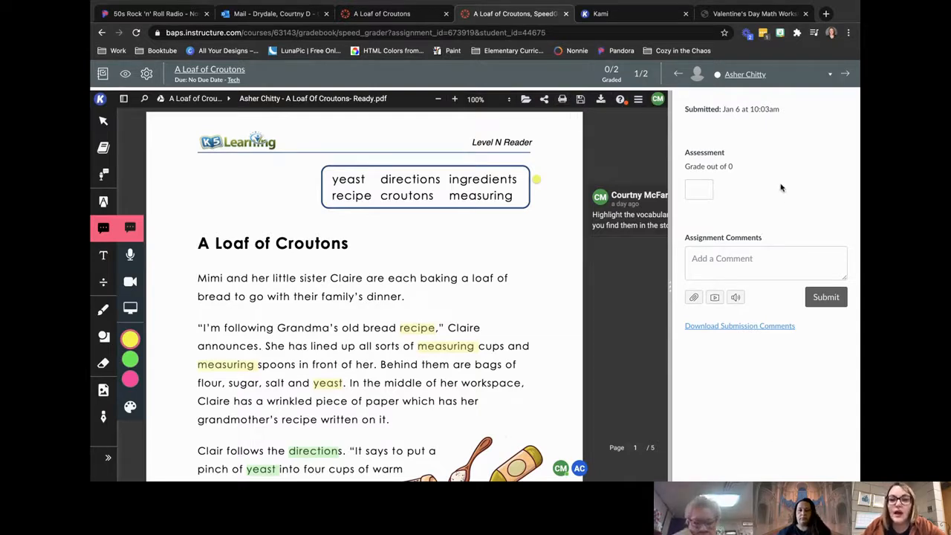
Step: Look through the Valentine's Day math worksheet PDF, including its answer page
{"action": "left_click", "coordinate": [726, 13]}
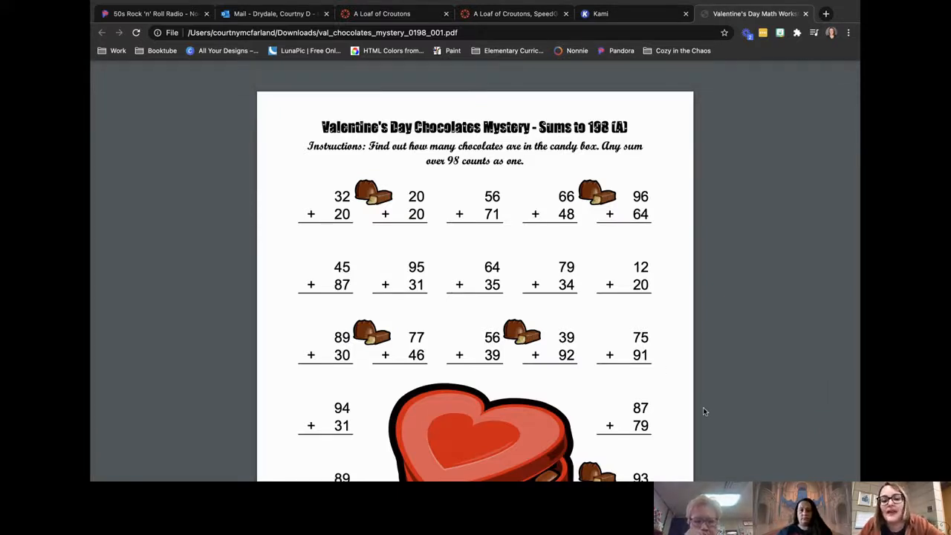
{"action": "scroll", "coordinate": [704, 410], "scroll_direction": "down", "scroll_amount": 3}
{"action": "scroll", "coordinate": [703, 407], "scroll_direction": "down", "scroll_amount": 7}
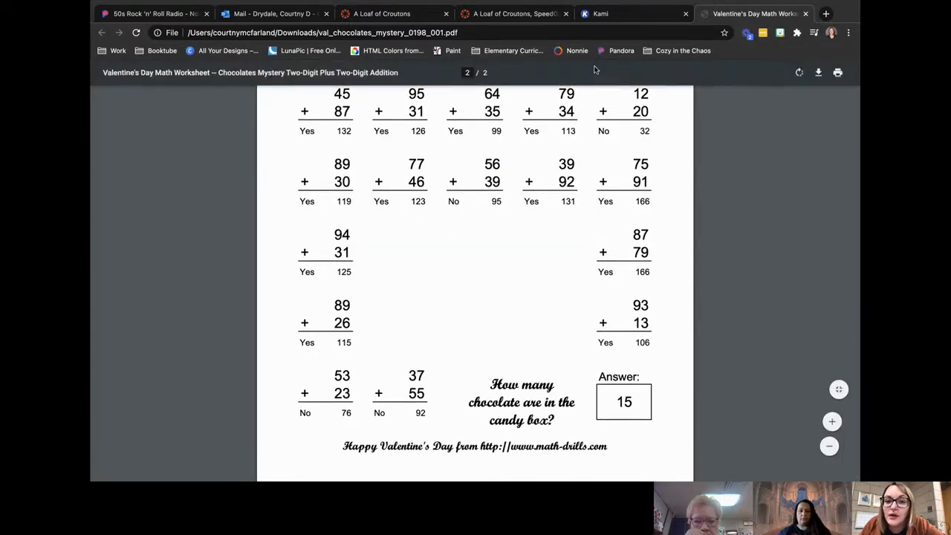
Step: Switch to the video meeting, mute both attendees, and return to the browser
{"action": "key", "text": "ctrl+Left"}
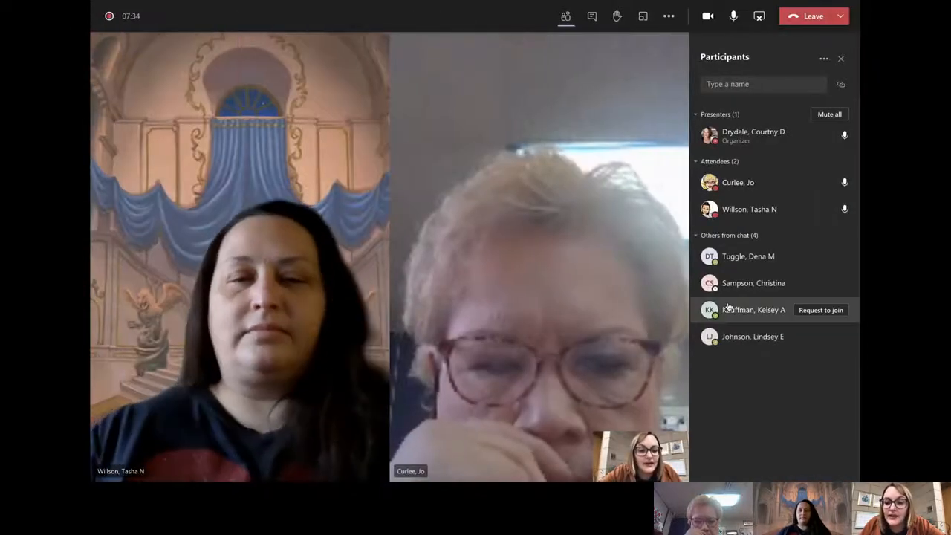
{"action": "left_click", "coordinate": [841, 184]}
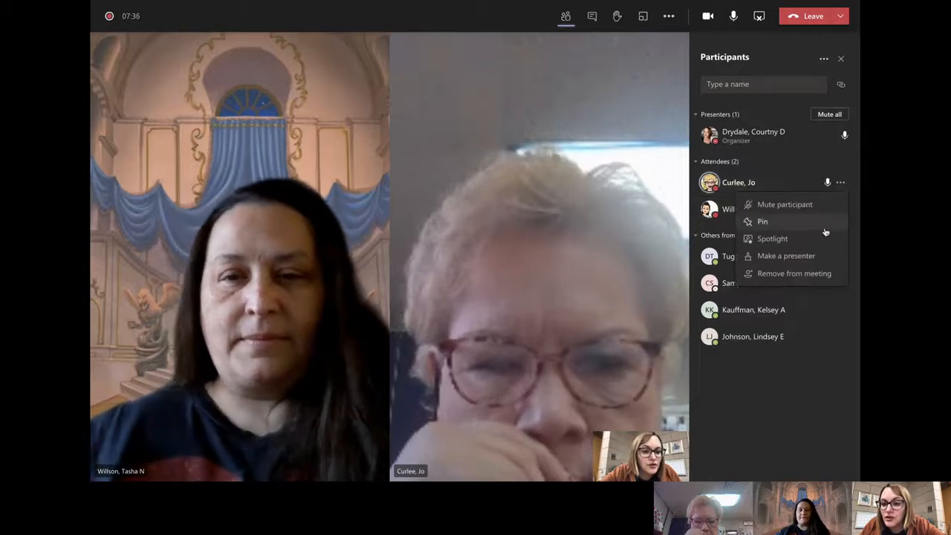
{"action": "left_click", "coordinate": [836, 204]}
{"action": "left_click", "coordinate": [842, 214]}
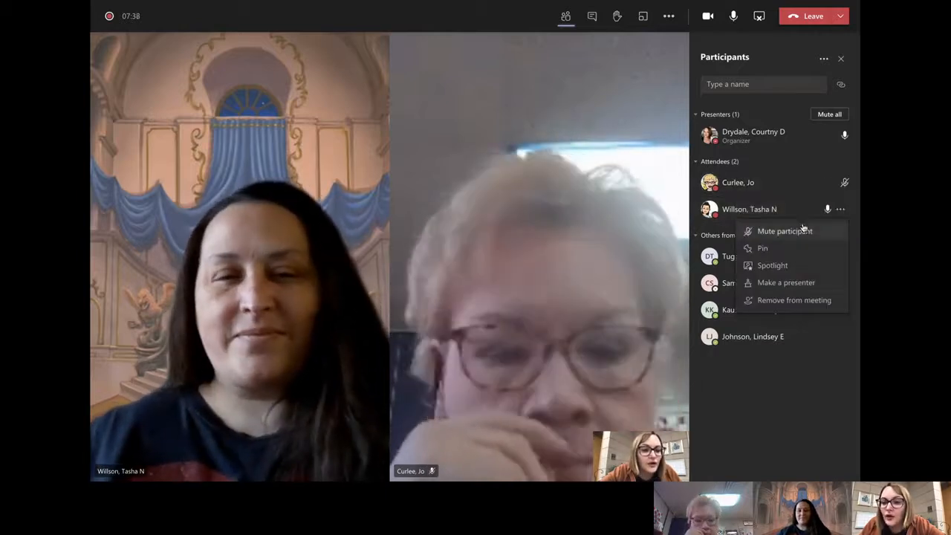
{"action": "left_click", "coordinate": [803, 227]}
{"action": "key", "text": "ctrl+Right"}
Step: Return to the Kami start page from the math worksheet and open the Split & Merge tool
{"action": "scroll", "coordinate": [567, 299], "scroll_direction": "up", "scroll_amount": 15}
{"action": "scroll", "coordinate": [567, 277], "scroll_direction": "down", "scroll_amount": 1}
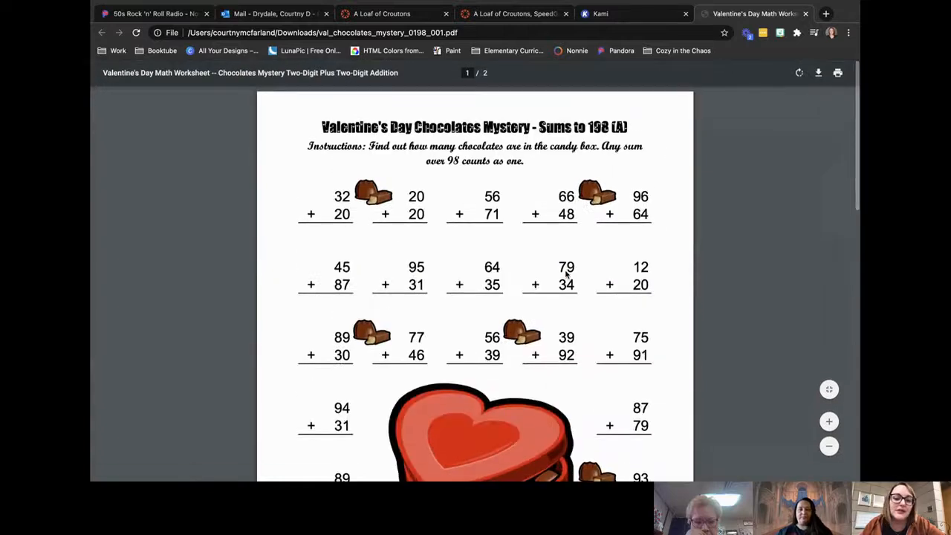
{"action": "left_click", "coordinate": [620, 14]}
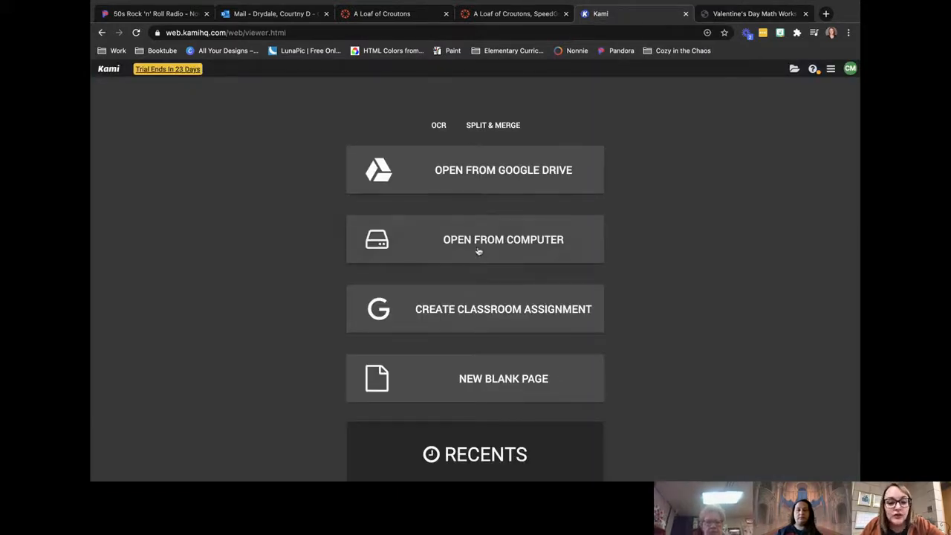
{"action": "left_click", "coordinate": [492, 129]}
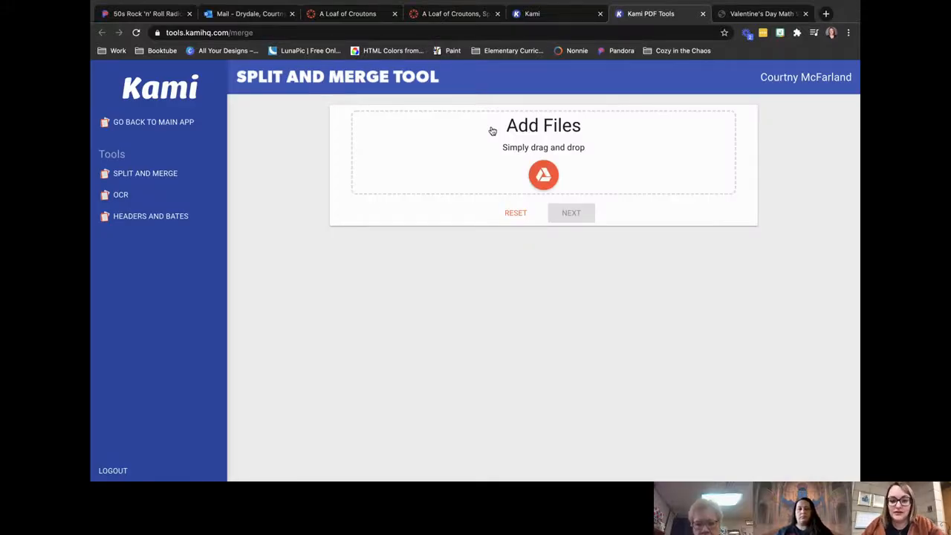
Step: Add level-n2-childrens-story.pdf from Google Drive to the Split and Merge tool and load its pages for editing
{"action": "left_click", "coordinate": [550, 176]}
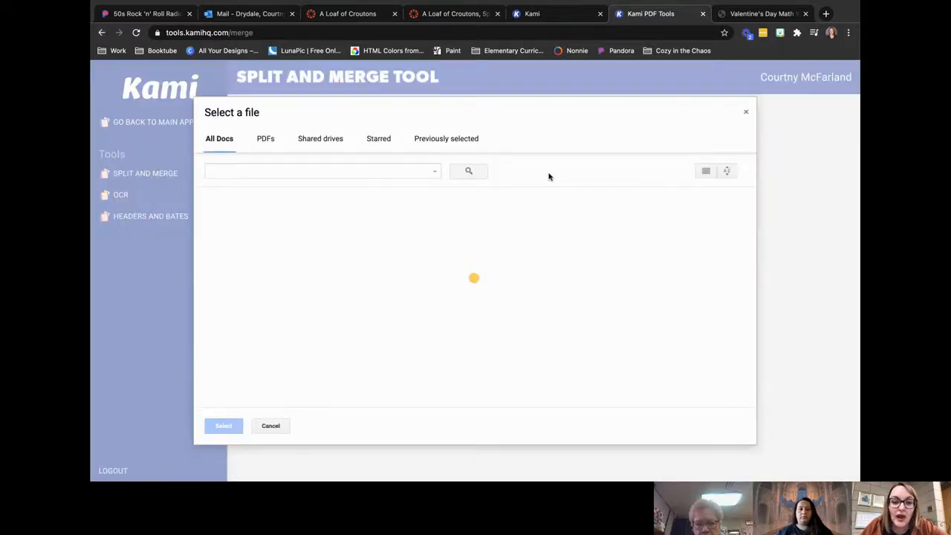
{"action": "scroll", "coordinate": [437, 350], "scroll_direction": "down", "scroll_amount": 10}
{"action": "scroll", "coordinate": [438, 350], "scroll_direction": "up", "scroll_amount": 5}
{"action": "scroll", "coordinate": [437, 350], "scroll_direction": "down", "scroll_amount": 1}
{"action": "scroll", "coordinate": [401, 354], "scroll_direction": "up", "scroll_amount": 6}
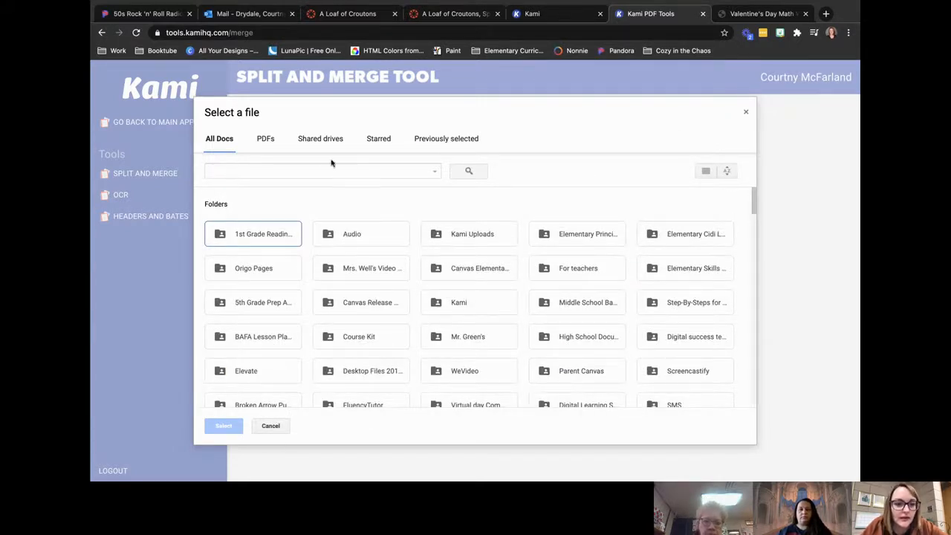
{"action": "scroll", "coordinate": [359, 220], "scroll_direction": "down", "scroll_amount": 5}
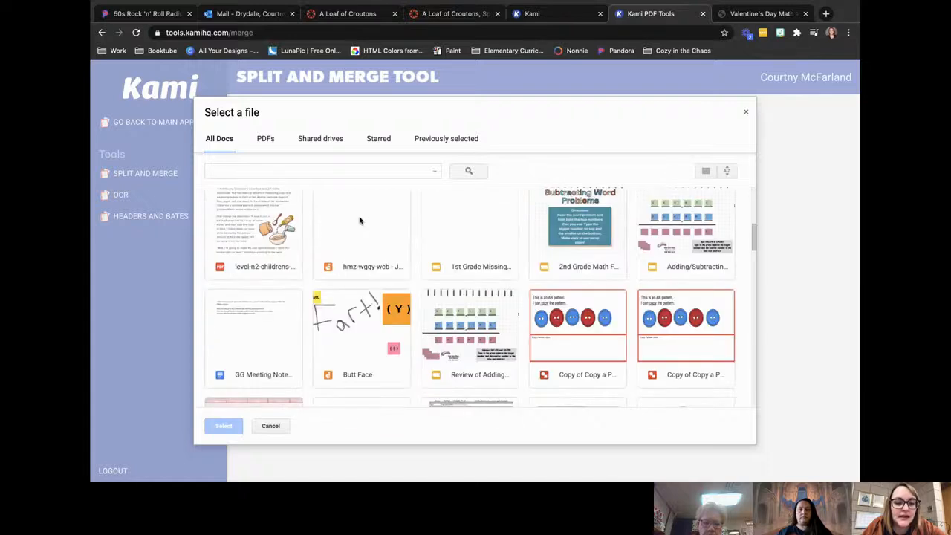
{"action": "left_click", "coordinate": [266, 231]}
{"action": "scroll", "coordinate": [303, 347], "scroll_direction": "up", "scroll_amount": 2}
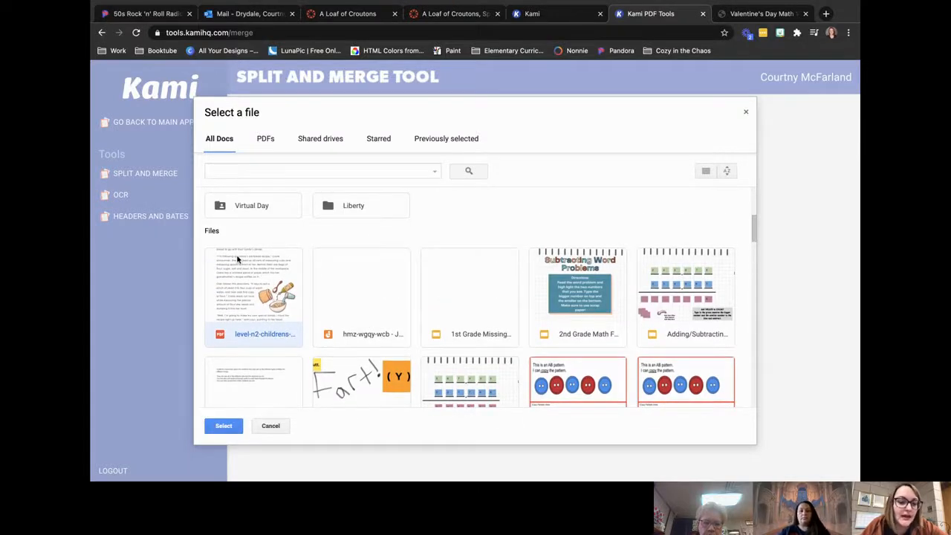
{"action": "left_click", "coordinate": [224, 426]}
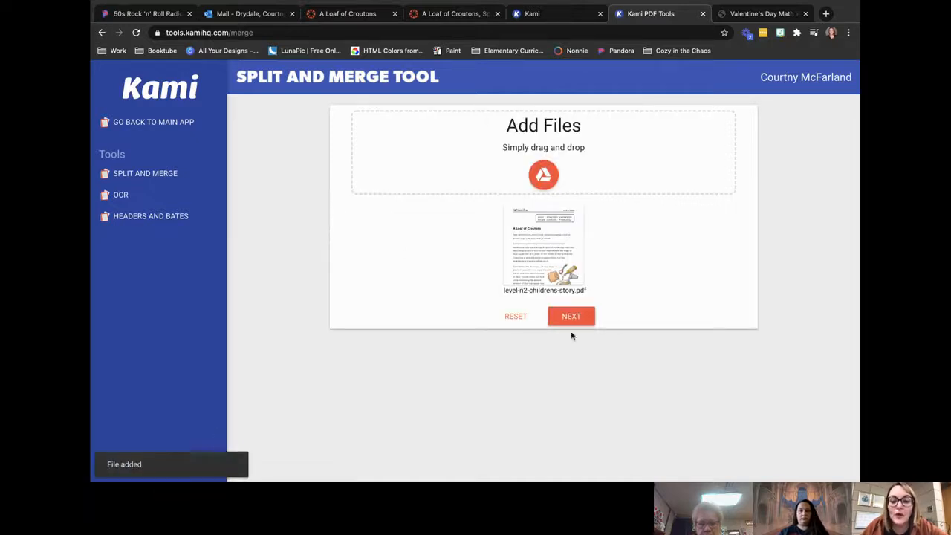
{"action": "left_click", "coordinate": [567, 318]}
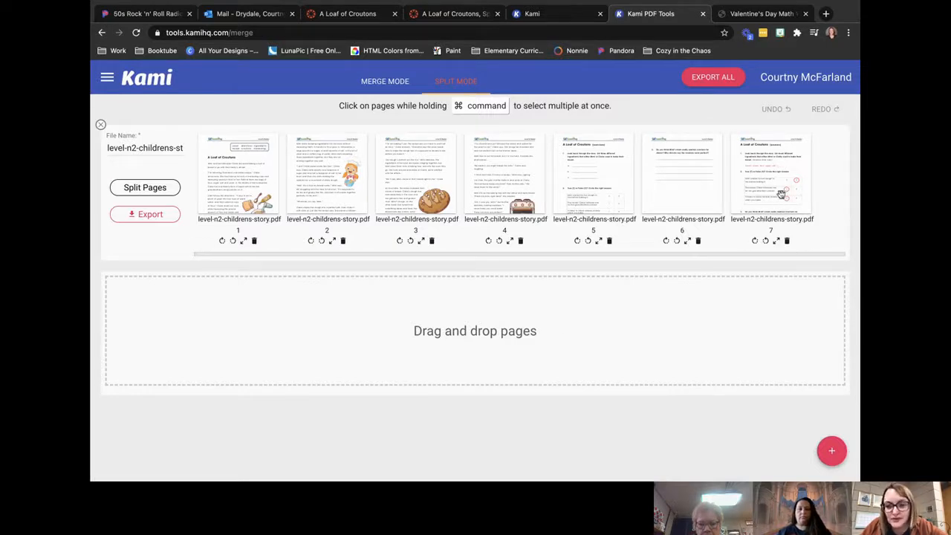
Step: Delete page 7 of the story file, preview page 6 enlarged, and delete that page too
{"action": "left_click", "coordinate": [787, 240]}
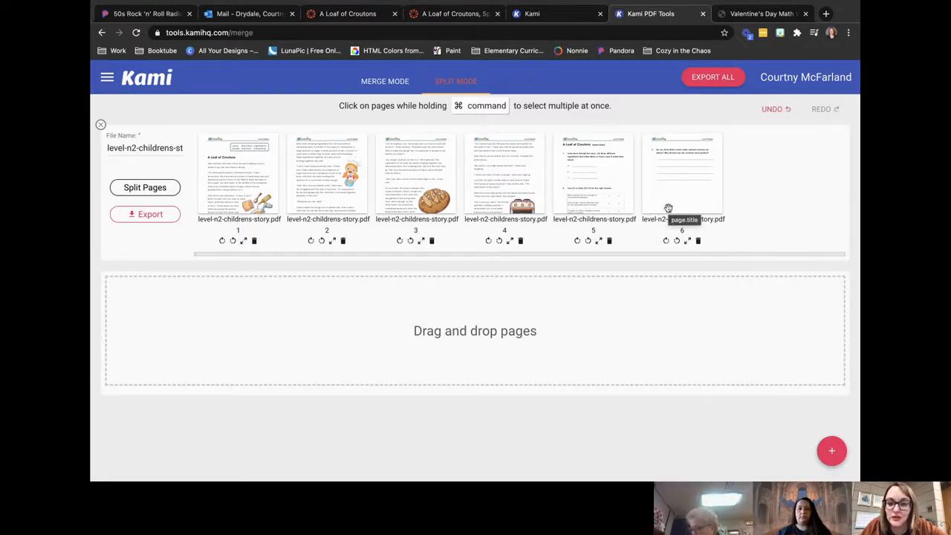
{"action": "left_click", "coordinate": [687, 242]}
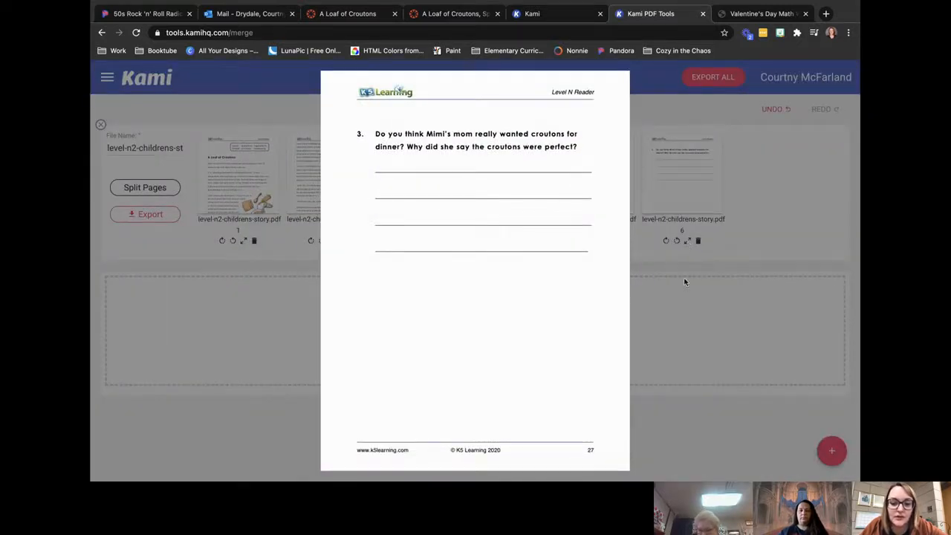
{"action": "left_click", "coordinate": [706, 352]}
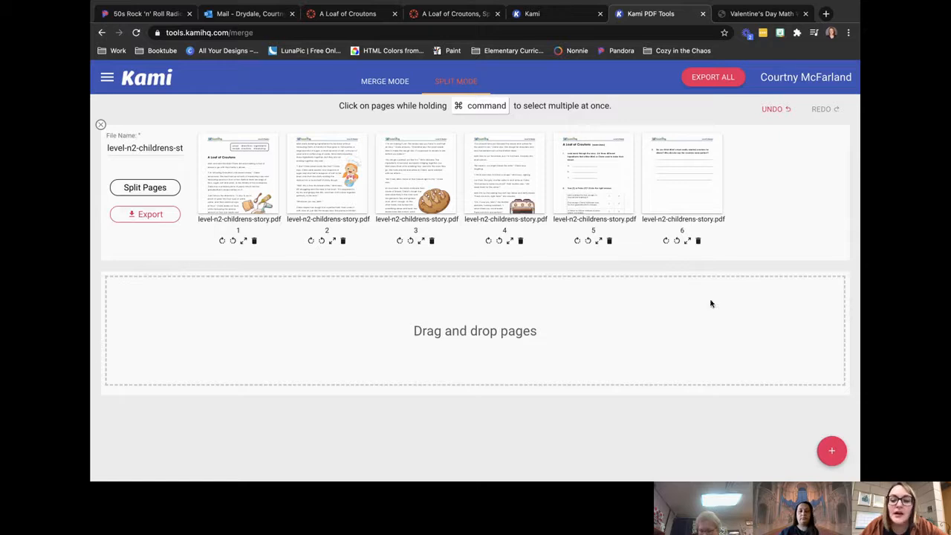
{"action": "left_click", "coordinate": [698, 240]}
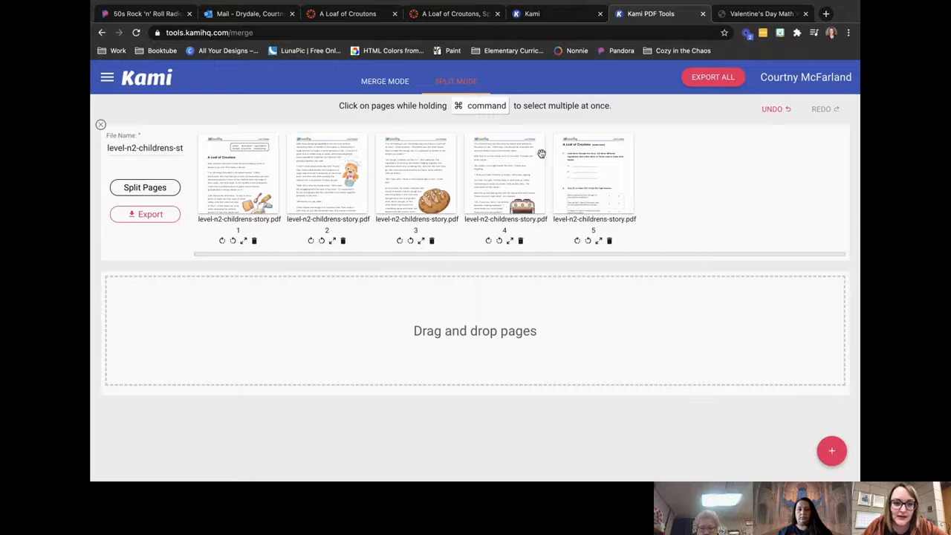
Step: Rename the file as "A Loaf of Croutons- Ready for Kids"
{"action": "triple_click", "coordinate": [177, 148]}
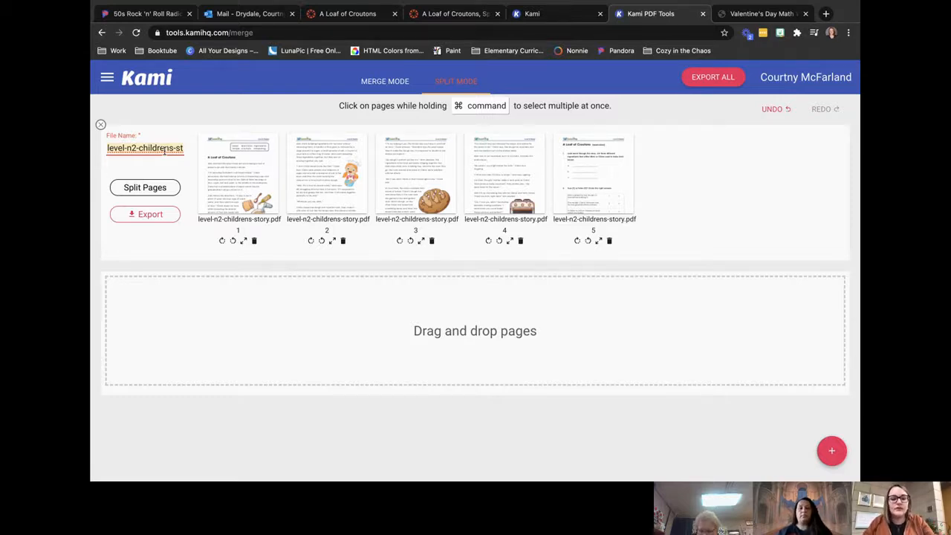
{"action": "type", "text": "A"}
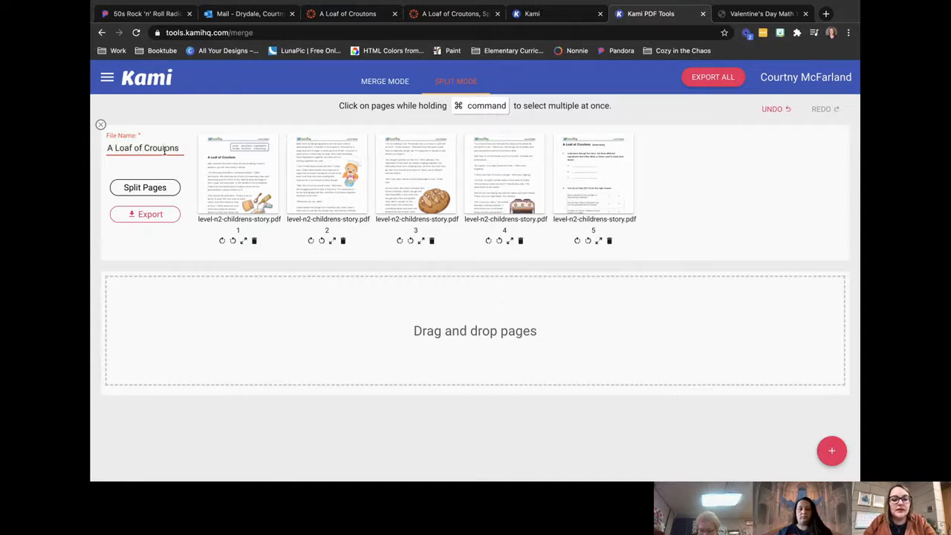
{"action": "type", "text": "Loaf of Croutons- Ready for Kids"}
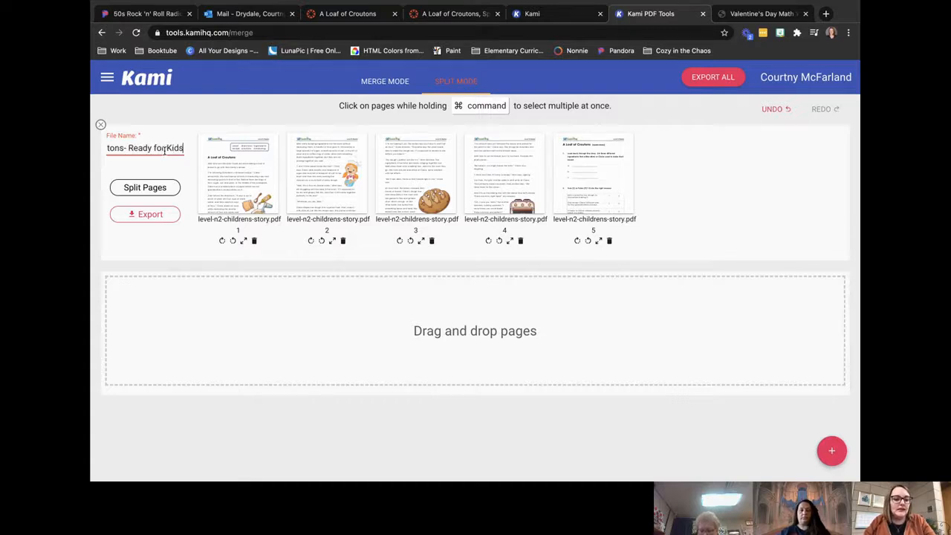
{"action": "left_click", "coordinate": [151, 240]}
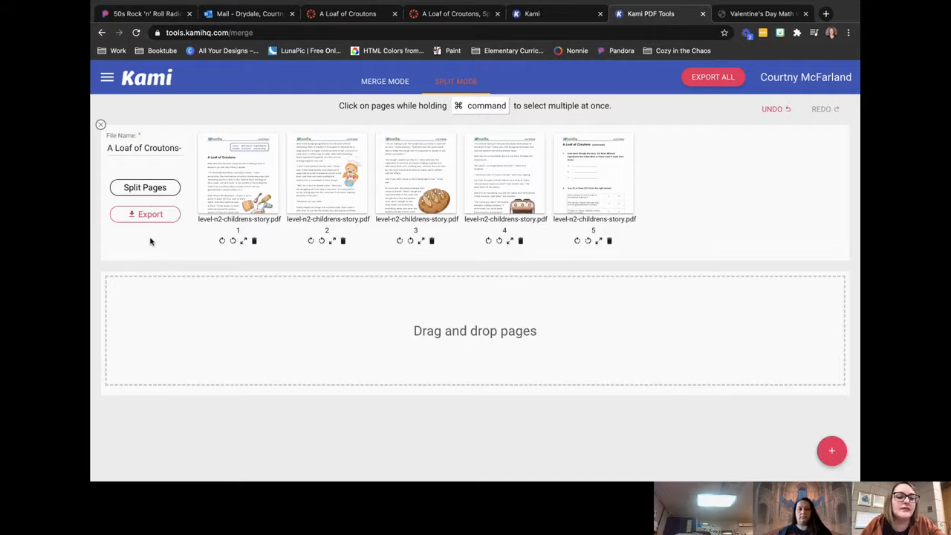
Step: Export the trimmed story file with the Open In Kami option and open the result
{"action": "left_click", "coordinate": [148, 215]}
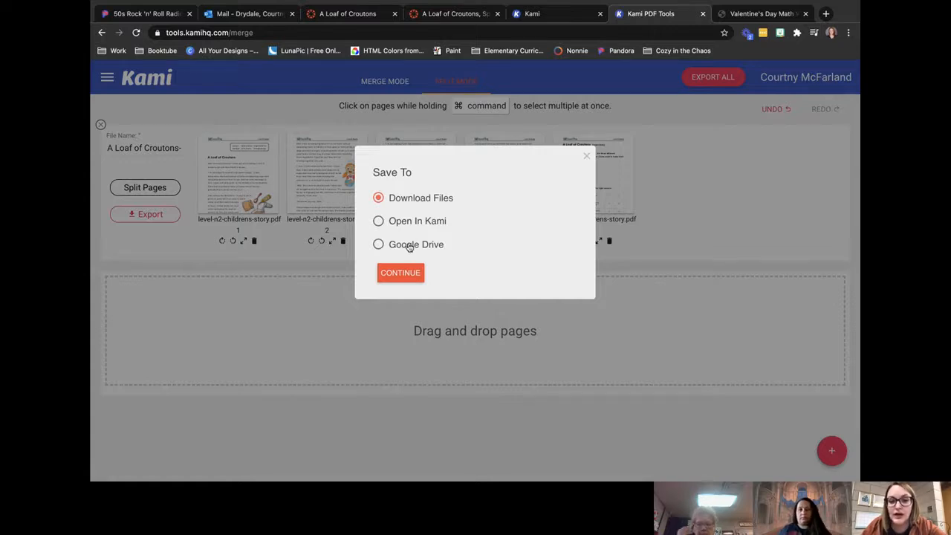
{"action": "left_click", "coordinate": [379, 224]}
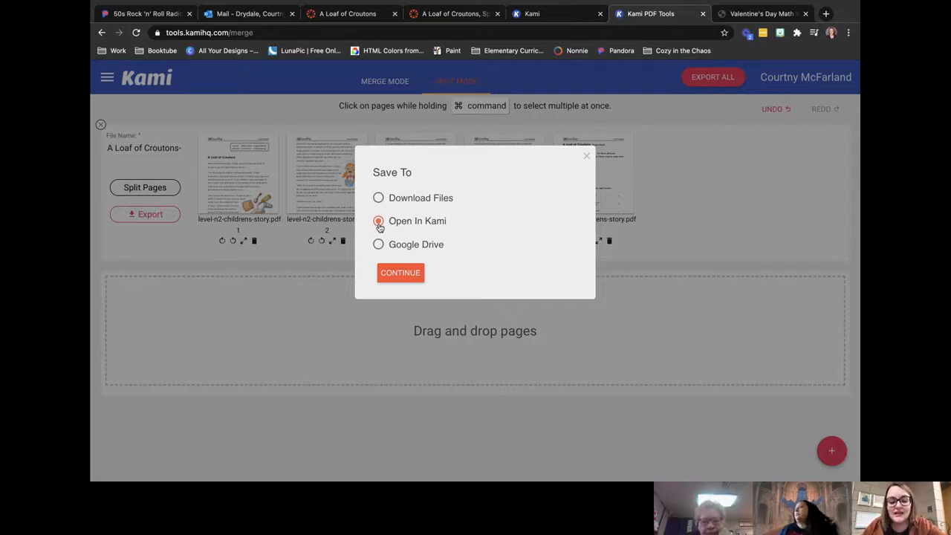
{"action": "left_click", "coordinate": [401, 272]}
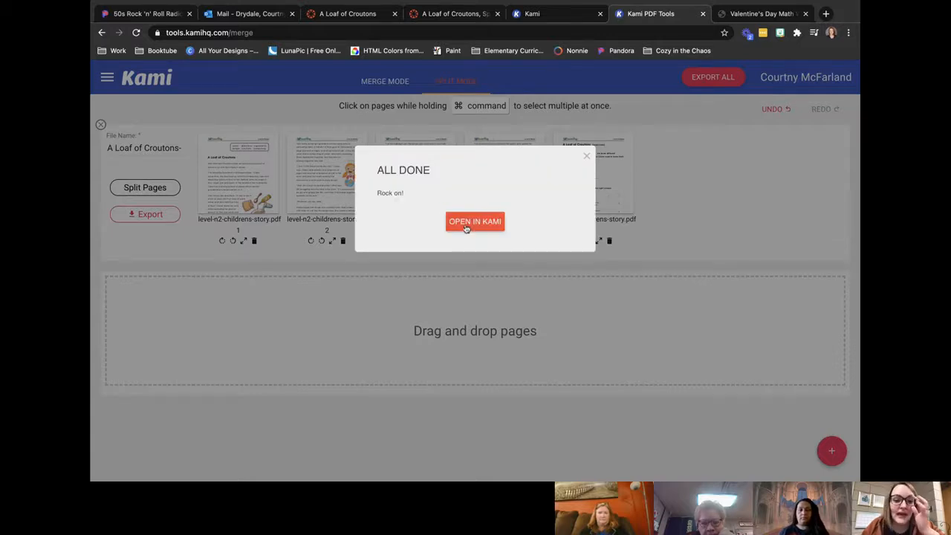
{"action": "left_click", "coordinate": [470, 221]}
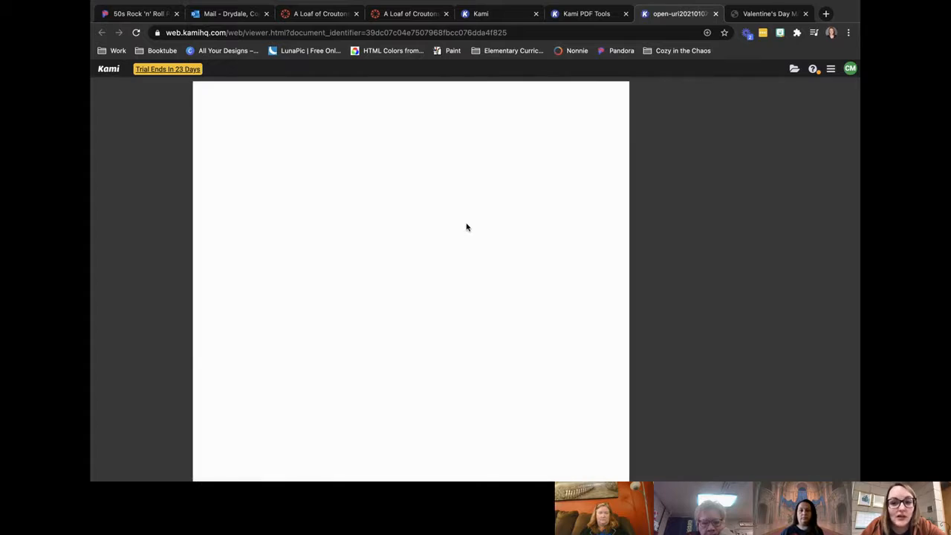
Step: Review the exported story's pages through to the true-or-false exercise and return to the first page
{"action": "scroll", "coordinate": [466, 327], "scroll_direction": "down", "scroll_amount": 20}
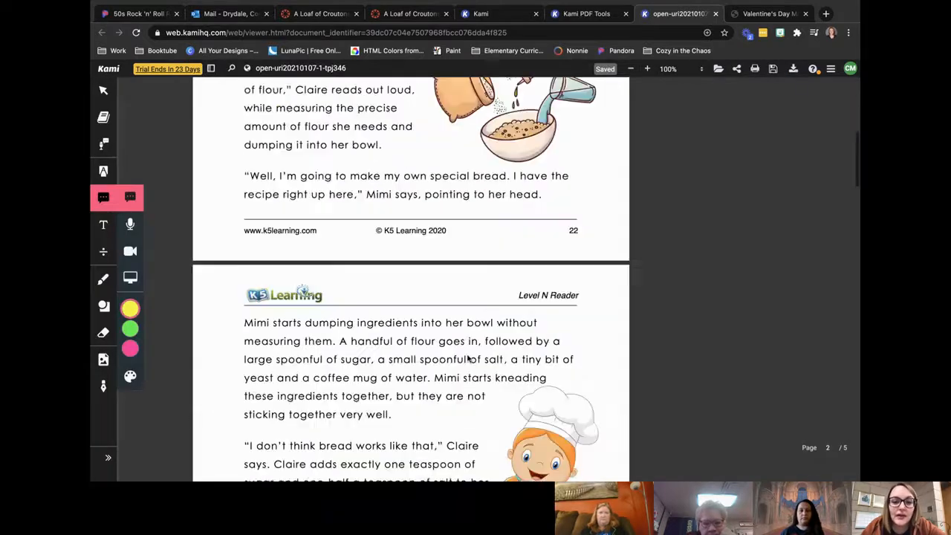
{"action": "scroll", "coordinate": [467, 357], "scroll_direction": "down", "scroll_amount": 3}
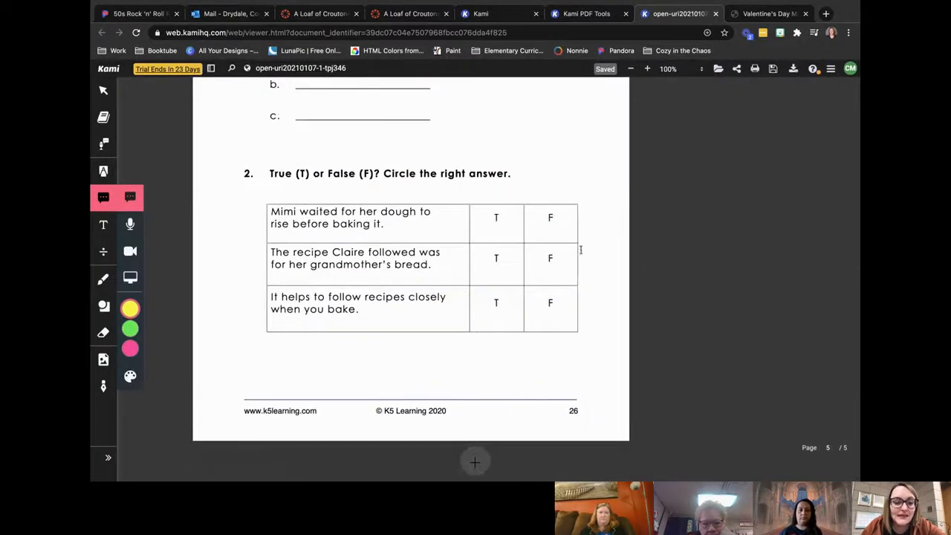
{"action": "scroll", "coordinate": [446, 223], "scroll_direction": "up", "scroll_amount": 2}
{"action": "scroll", "coordinate": [447, 223], "scroll_direction": "up", "scroll_amount": 1}
{"action": "scroll", "coordinate": [446, 220], "scroll_direction": "down", "scroll_amount": 3}
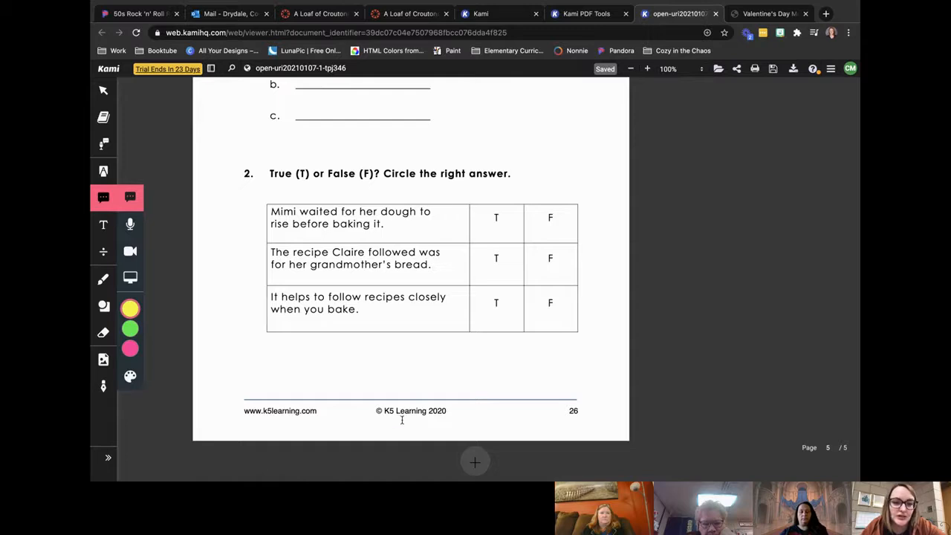
{"action": "scroll", "coordinate": [440, 479], "scroll_direction": "up", "scroll_amount": 20}
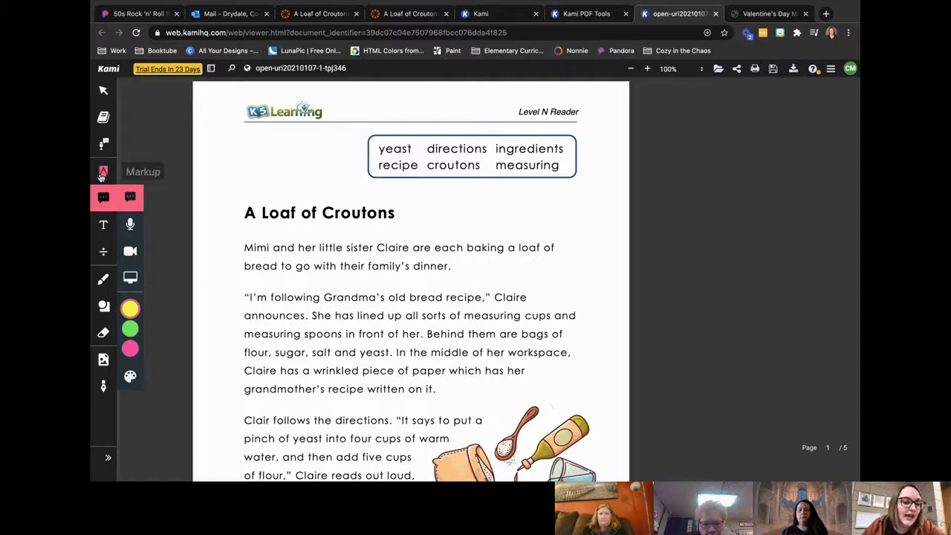
Step: Add the comment "Highlight one of each of these vocabulary words in the story." beside the vocabulary box on page 1
{"action": "left_click", "coordinate": [594, 142]}
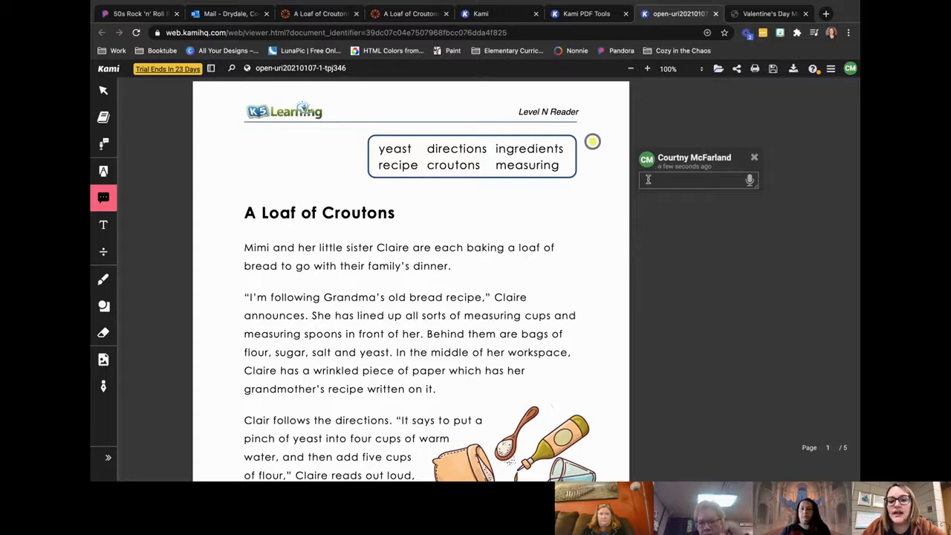
{"action": "type", "text": "Highlight one "}
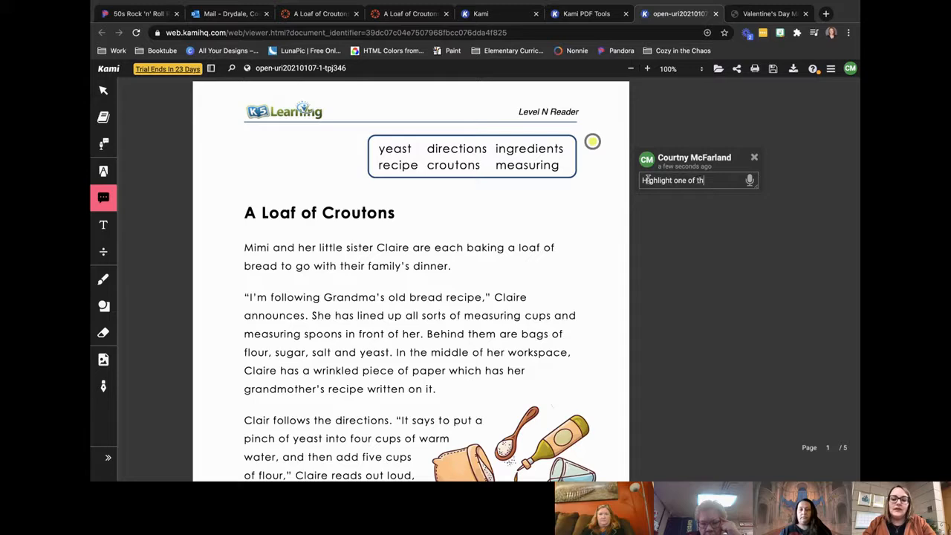
{"action": "type", "text": "of each of these vocabulary words in the story."}
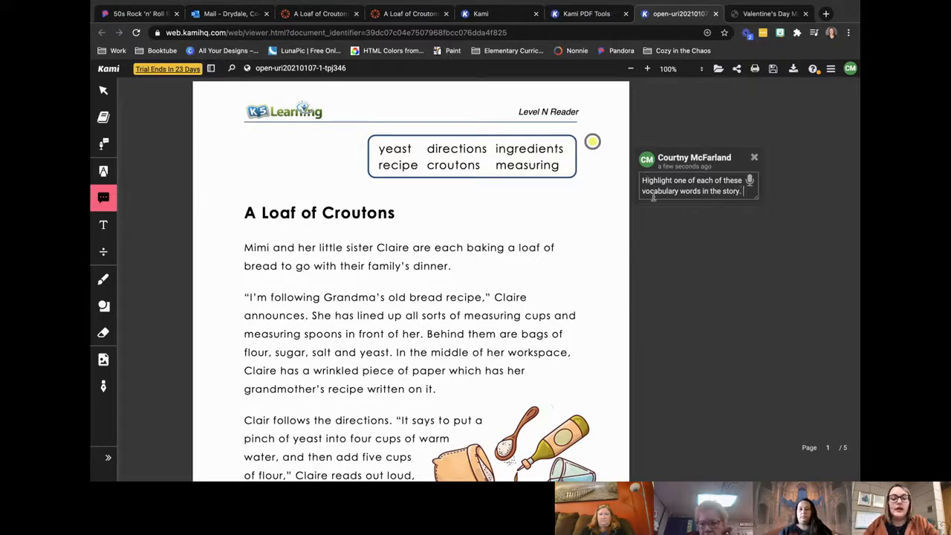
{"action": "left_click", "coordinate": [670, 236]}
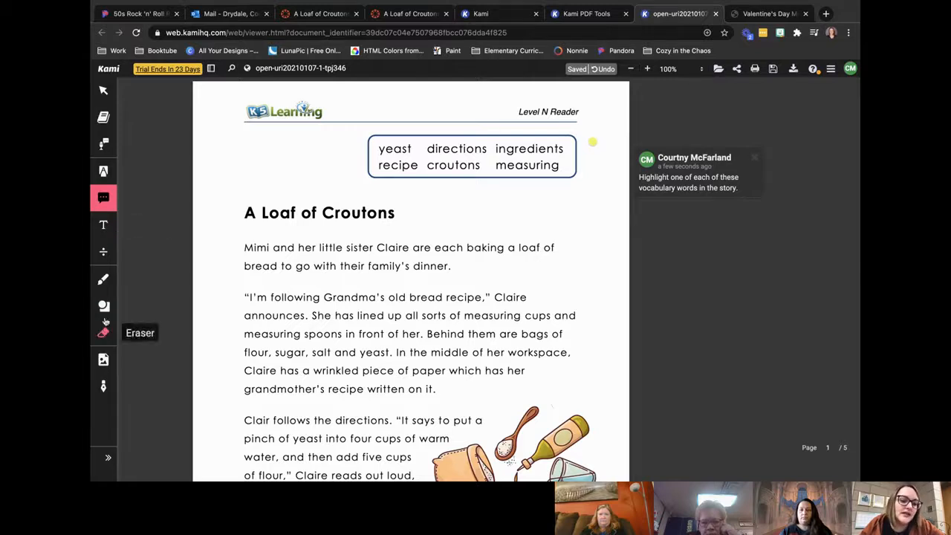
Step: Highlight the word "recipe" in red in the story's second paragraph on page 1
{"action": "left_click", "coordinate": [104, 172]}
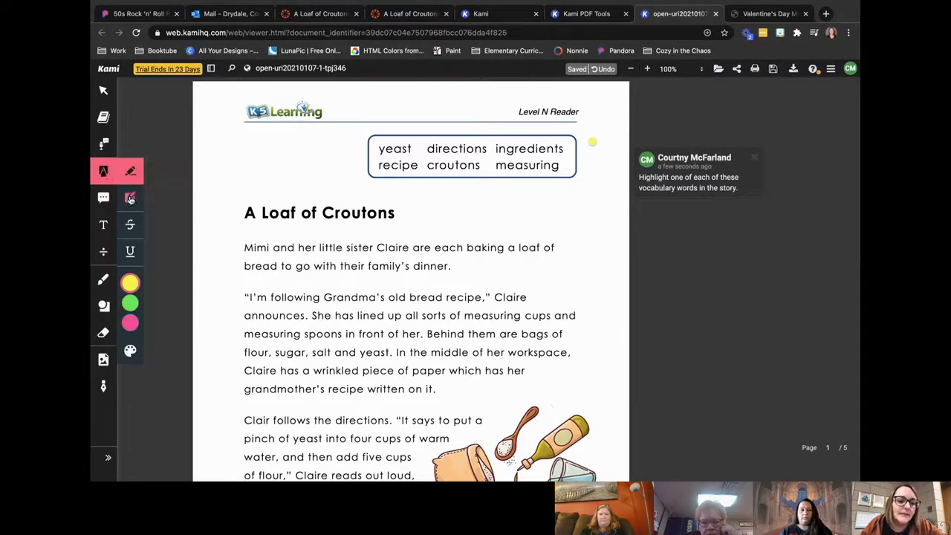
{"action": "mouse_move", "coordinate": [148, 316]}
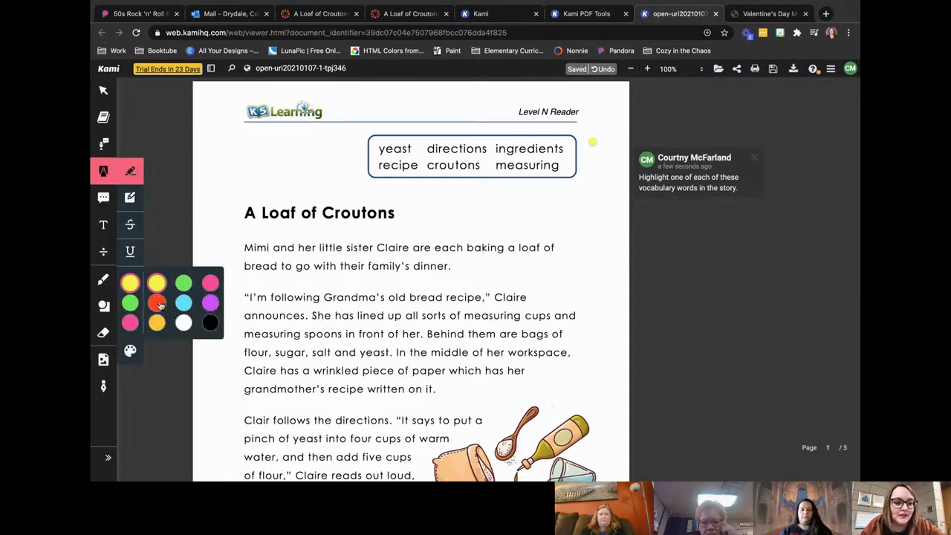
{"action": "left_click", "coordinate": [158, 304]}
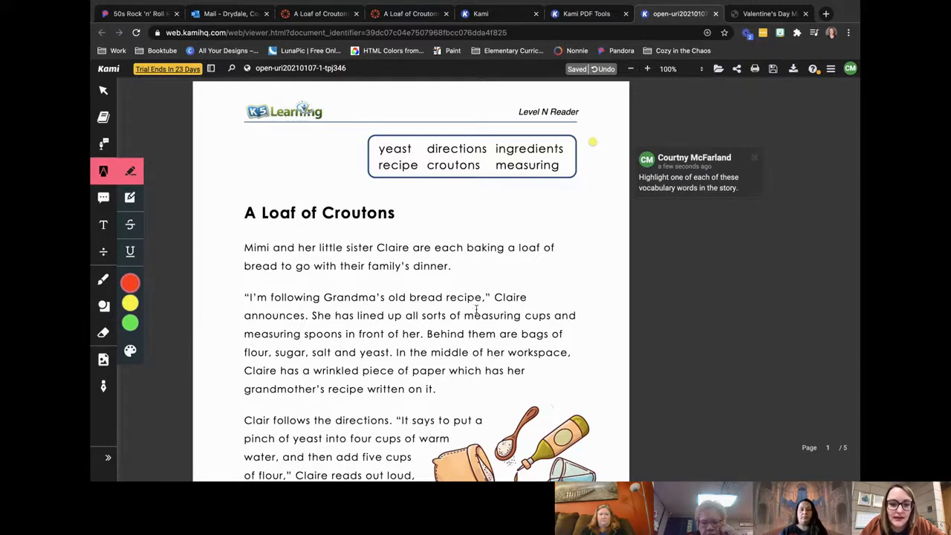
{"action": "left_click_drag", "start_coordinate": [448, 297], "coordinate": [484, 297]}
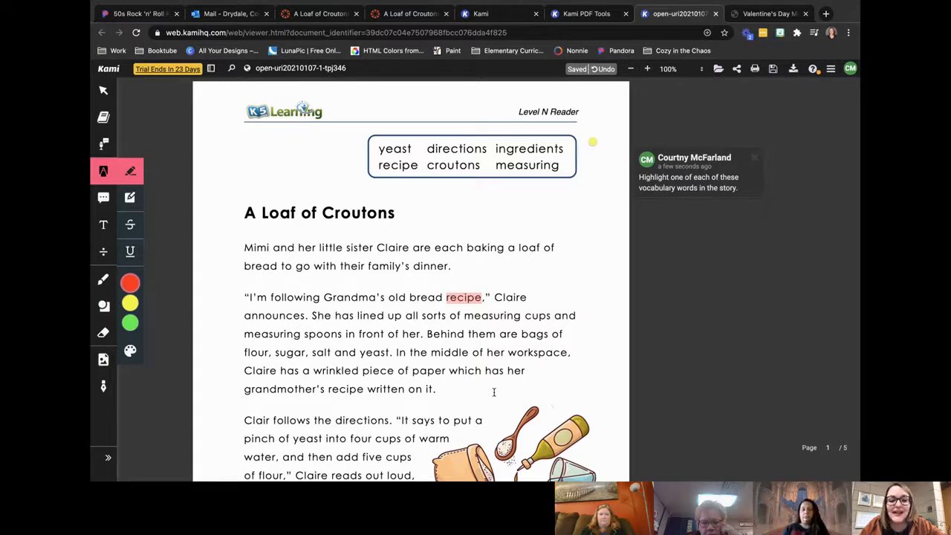
Step: Add a black 14 px text box reading "Type Here" across answer line a of exercise 1 on page 5
{"action": "scroll", "coordinate": [494, 392], "scroll_direction": "down", "scroll_amount": 15}
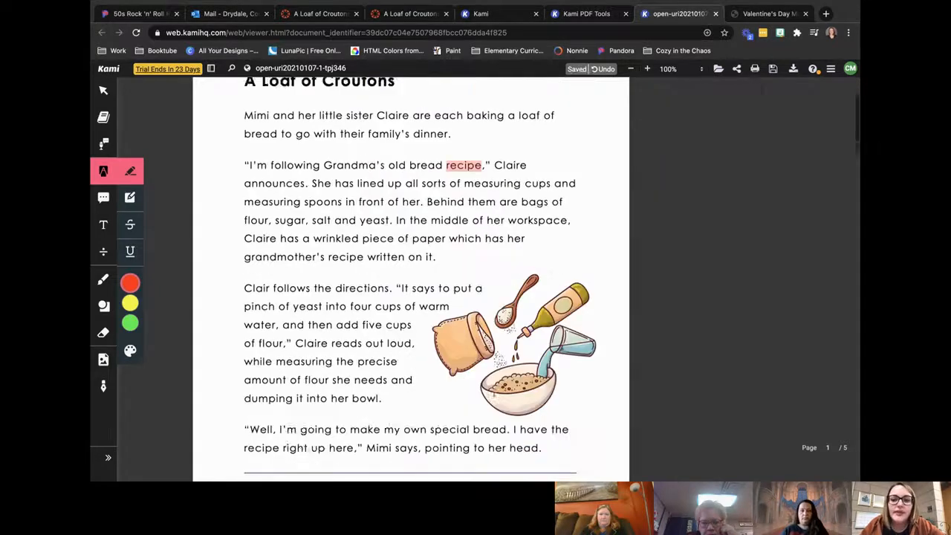
{"action": "scroll", "coordinate": [493, 395], "scroll_direction": "down", "scroll_amount": 15}
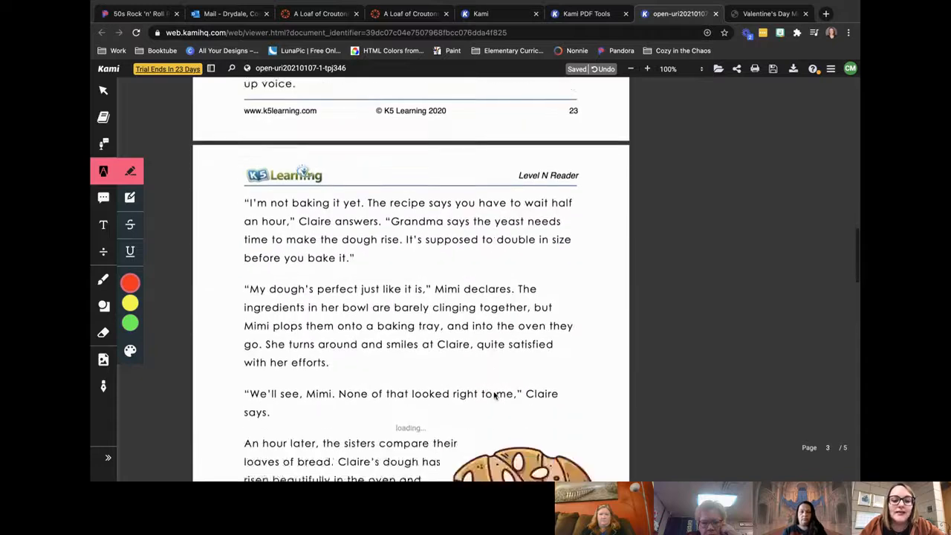
{"action": "scroll", "coordinate": [494, 396], "scroll_direction": "down", "scroll_amount": 10}
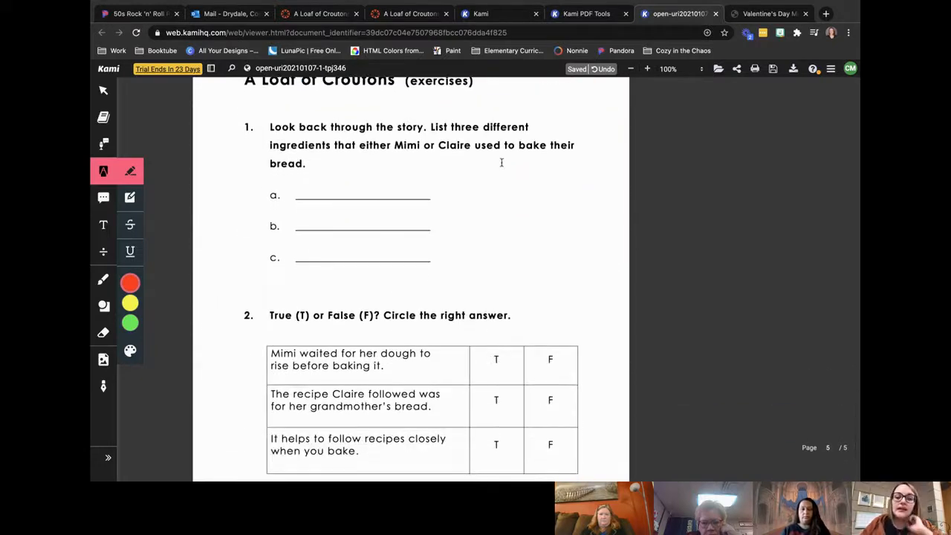
{"action": "left_click", "coordinate": [103, 224]}
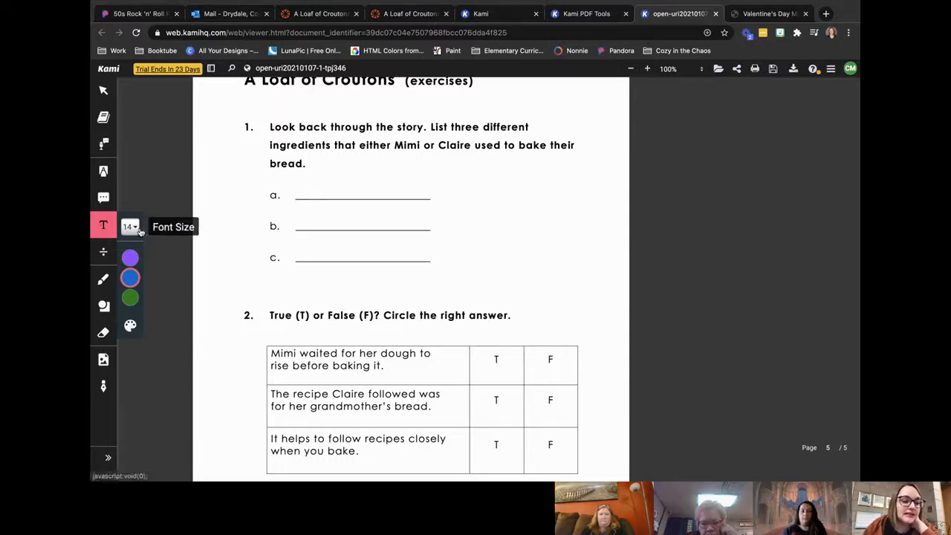
{"action": "left_click", "coordinate": [130, 227]}
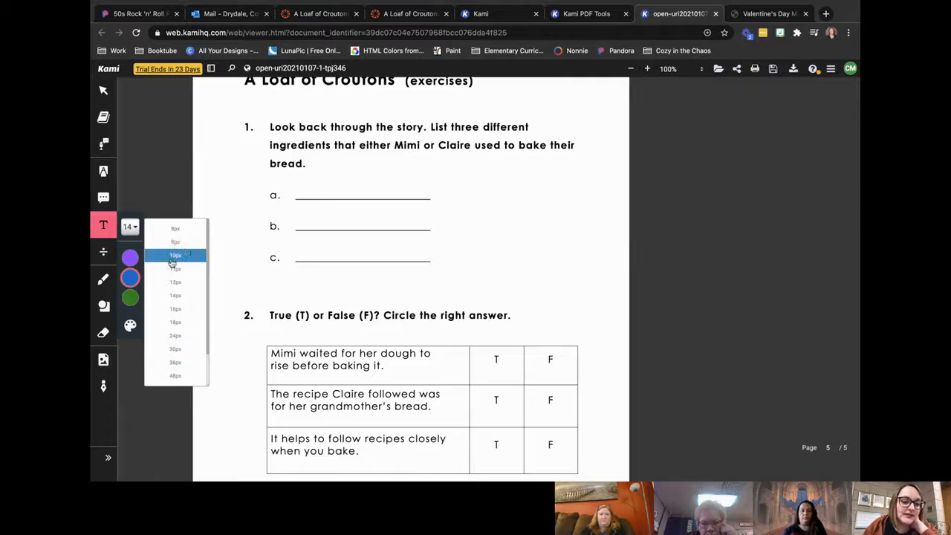
{"action": "mouse_move", "coordinate": [130, 253]}
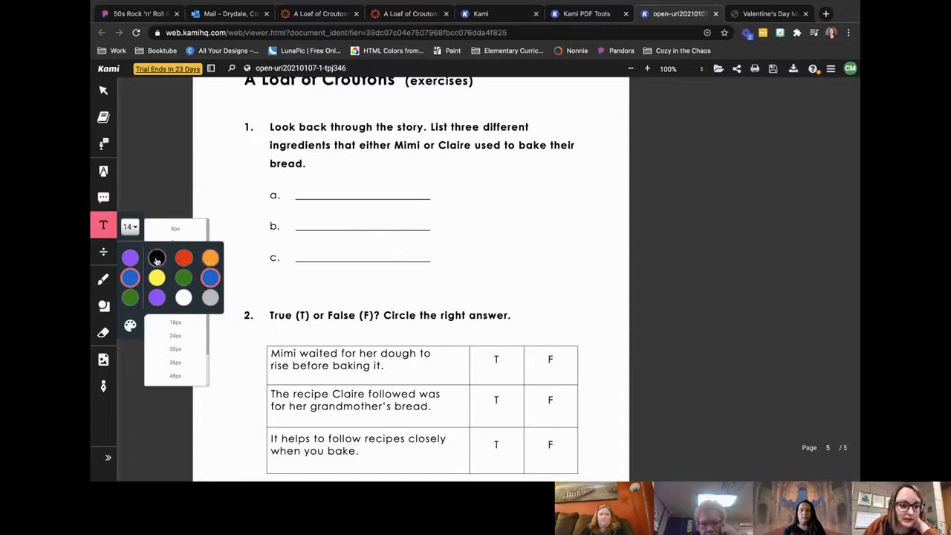
{"action": "left_click", "coordinate": [157, 259]}
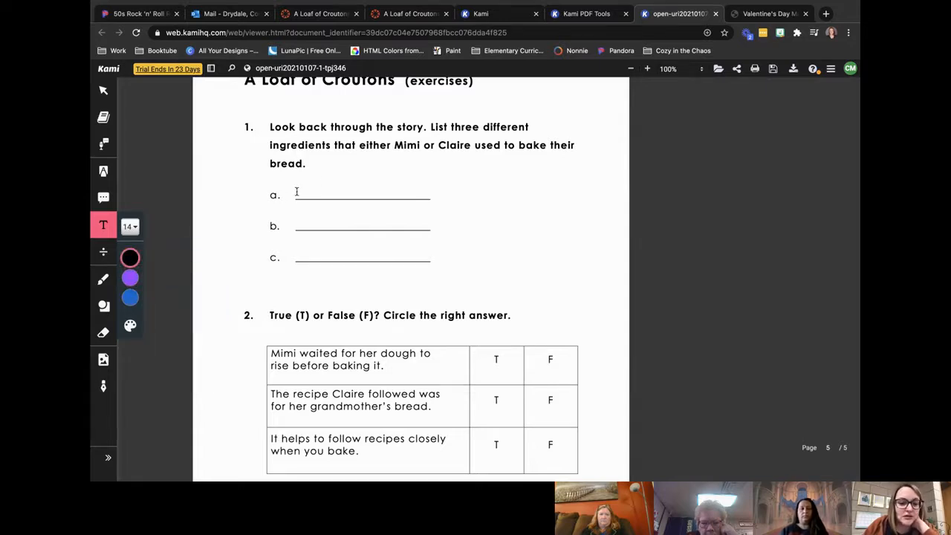
{"action": "left_click", "coordinate": [297, 191]}
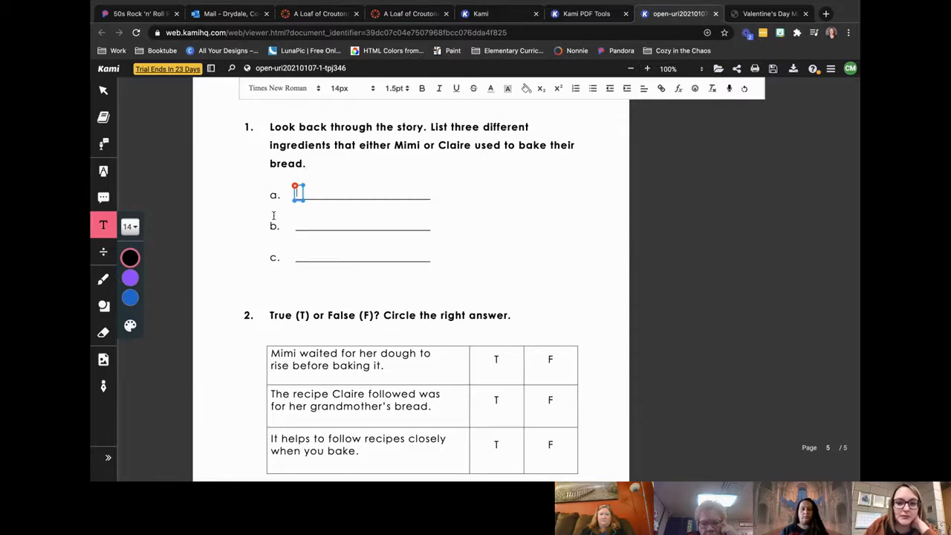
{"action": "left_click_drag", "start_coordinate": [302, 201], "coordinate": [429, 172]}
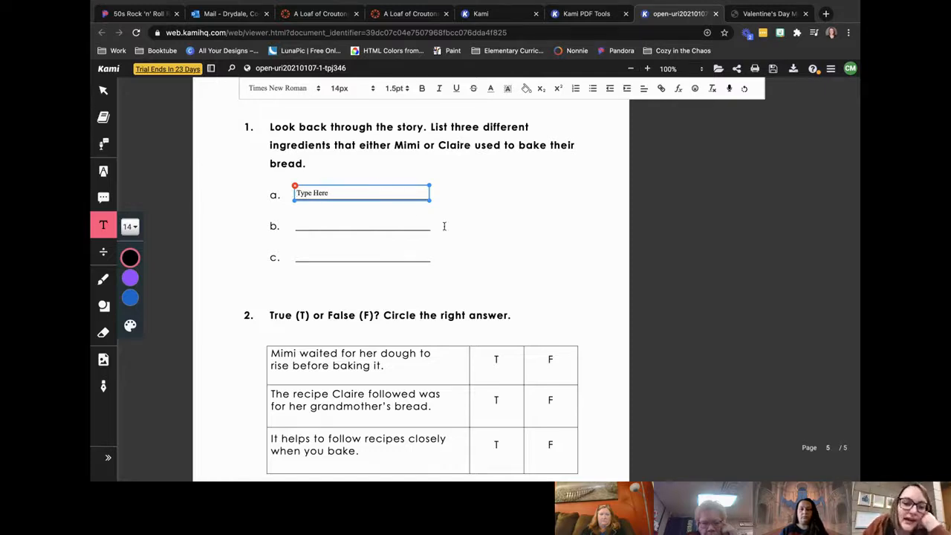
{"action": "left_click", "coordinate": [471, 213]}
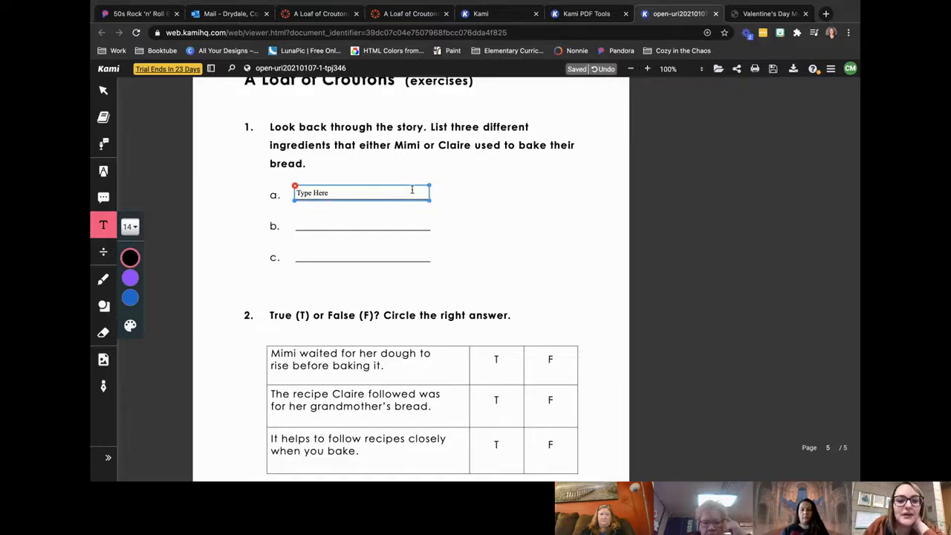
Step: Try light purple and dark blue backgrounds on the text box at answer line a
{"action": "left_click", "coordinate": [411, 191]}
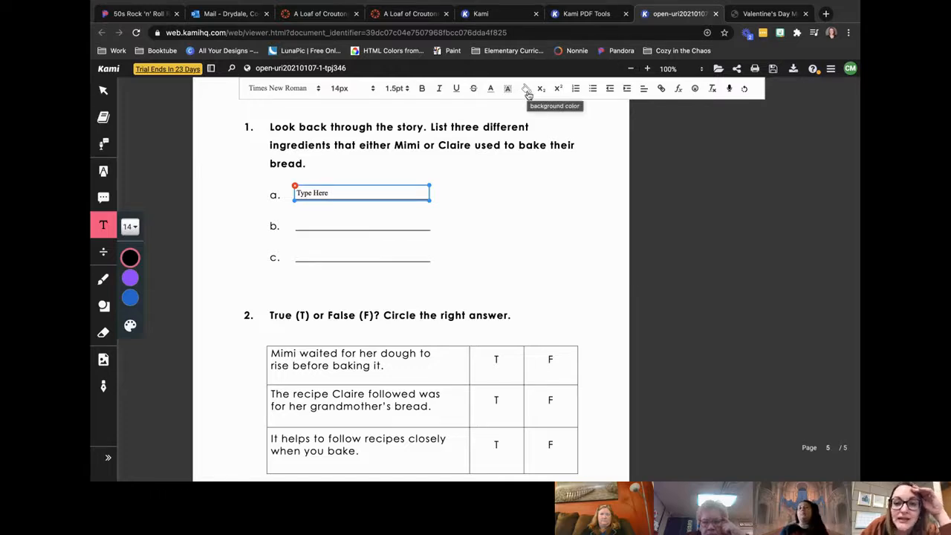
{"action": "left_click", "coordinate": [527, 89]}
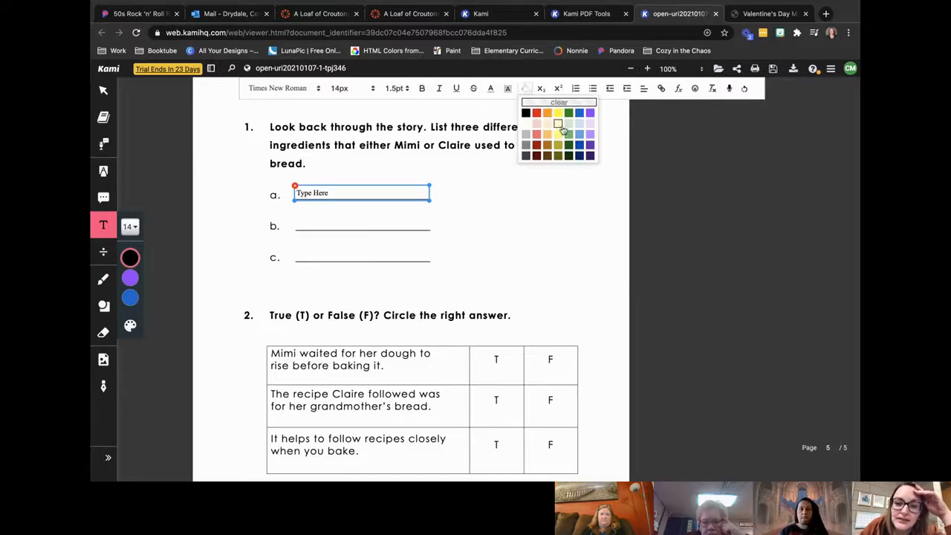
{"action": "left_click", "coordinate": [590, 124]}
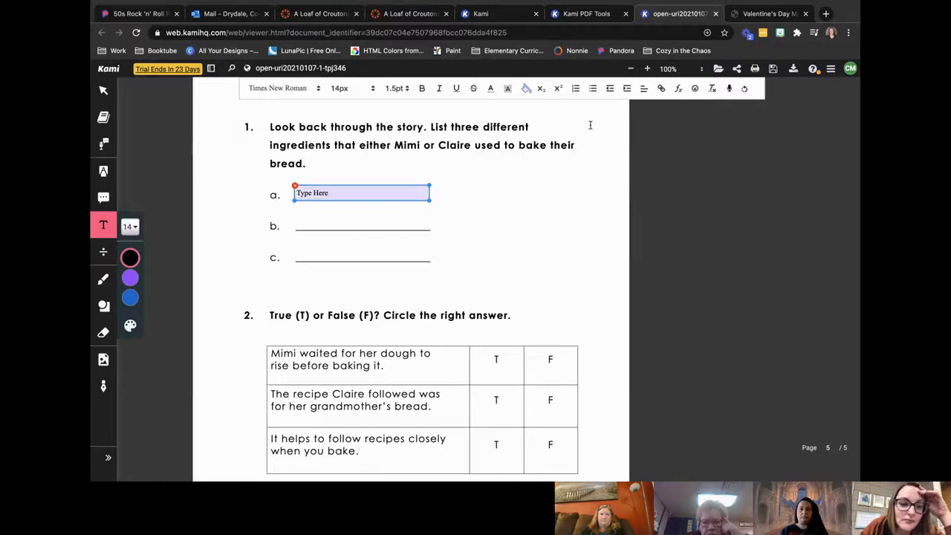
{"action": "left_click", "coordinate": [527, 89]}
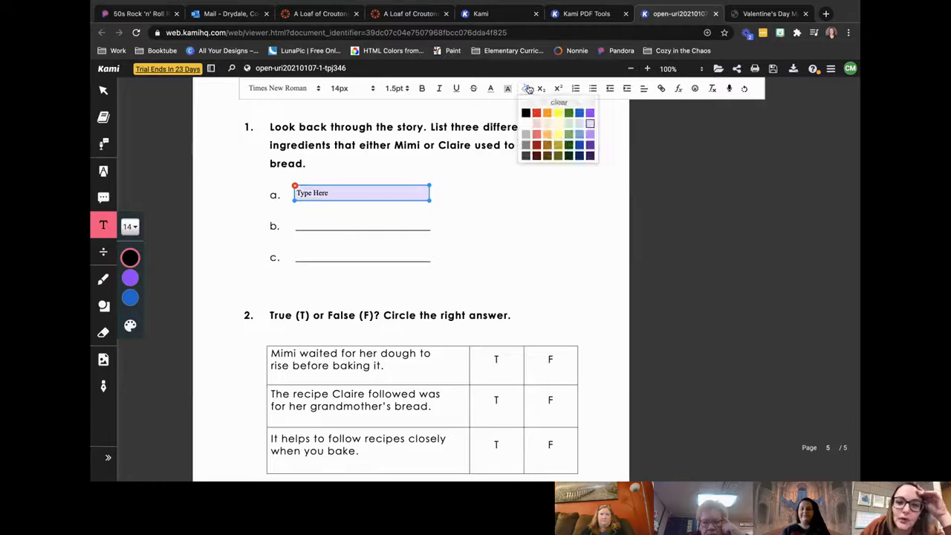
{"action": "left_click", "coordinate": [579, 145]}
Step: Set the background of the text box at answer line a to light orange
{"action": "left_click", "coordinate": [528, 89]}
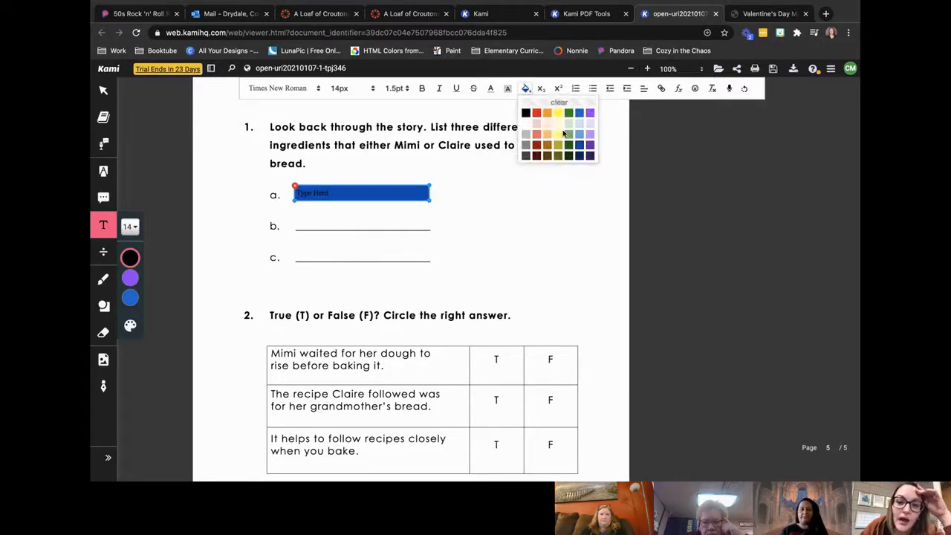
{"action": "left_click", "coordinate": [548, 127]}
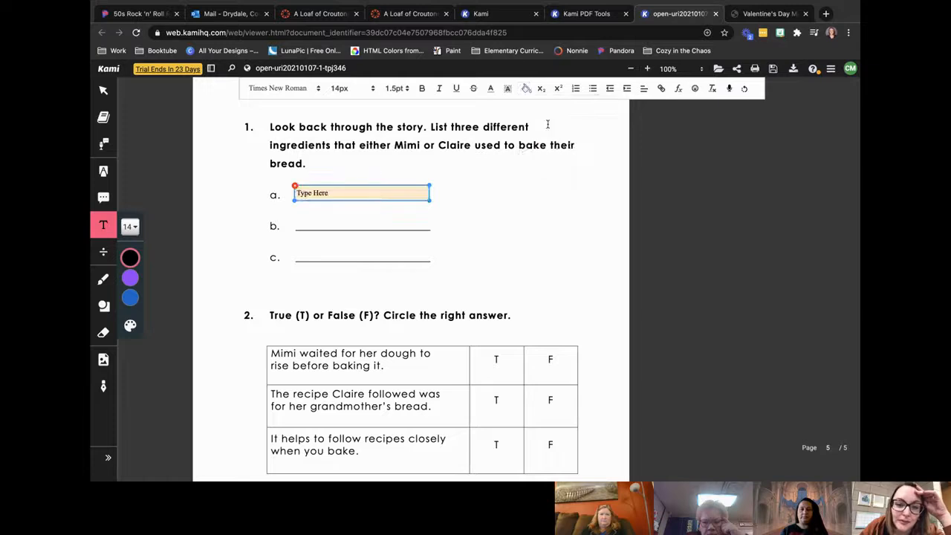
{"action": "left_click", "coordinate": [469, 238]}
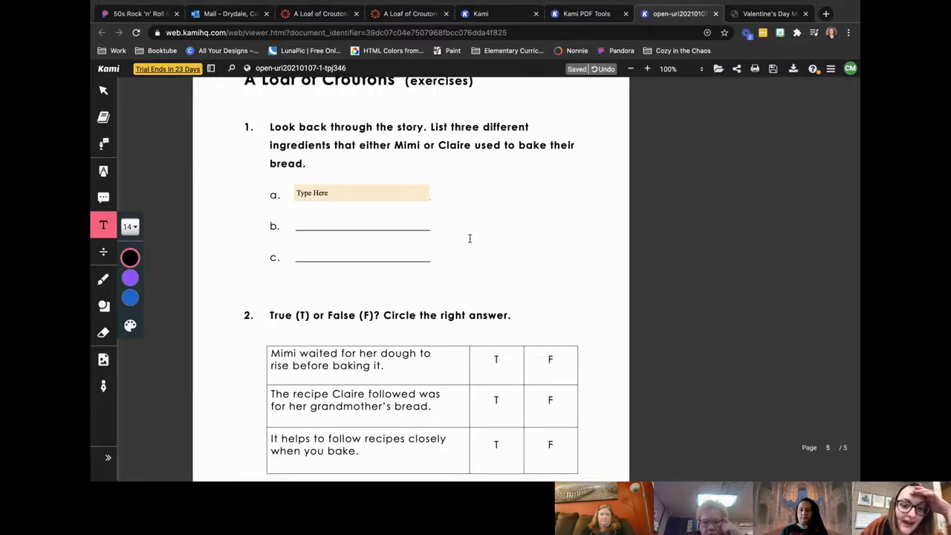
Step: Add a "Type Here" text box across answer line b and give it a light blue background
{"action": "left_click", "coordinate": [385, 191]}
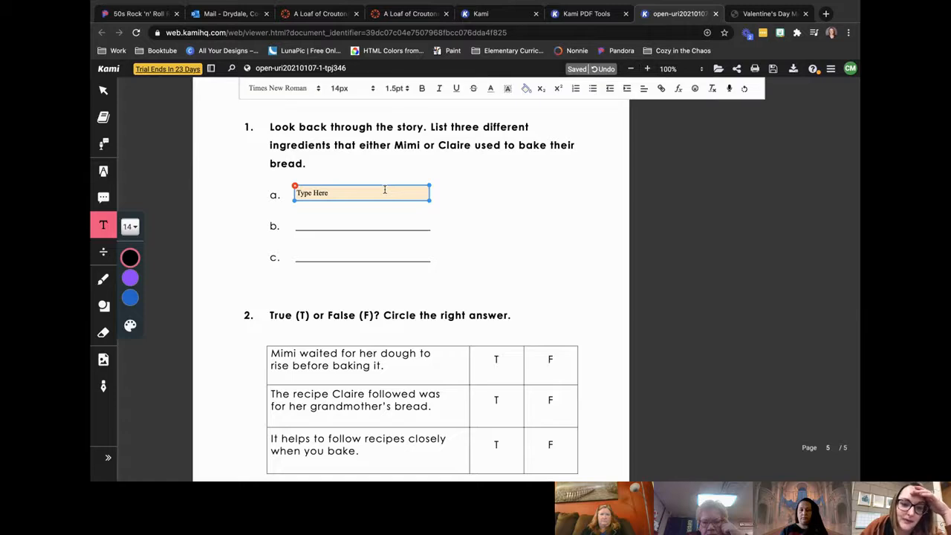
{"action": "left_click", "coordinate": [296, 222]}
{"action": "left_click", "coordinate": [296, 223]}
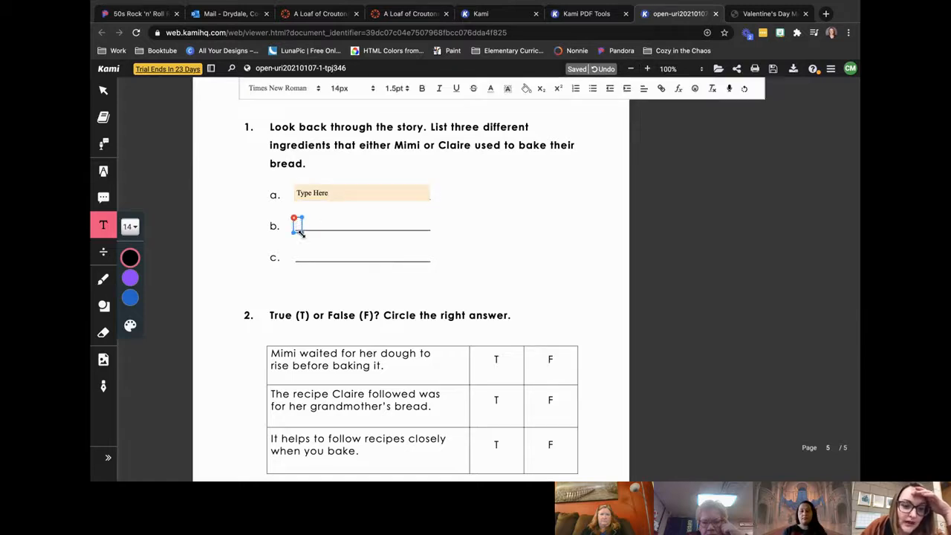
{"action": "left_click_drag", "start_coordinate": [300, 232], "coordinate": [430, 222]}
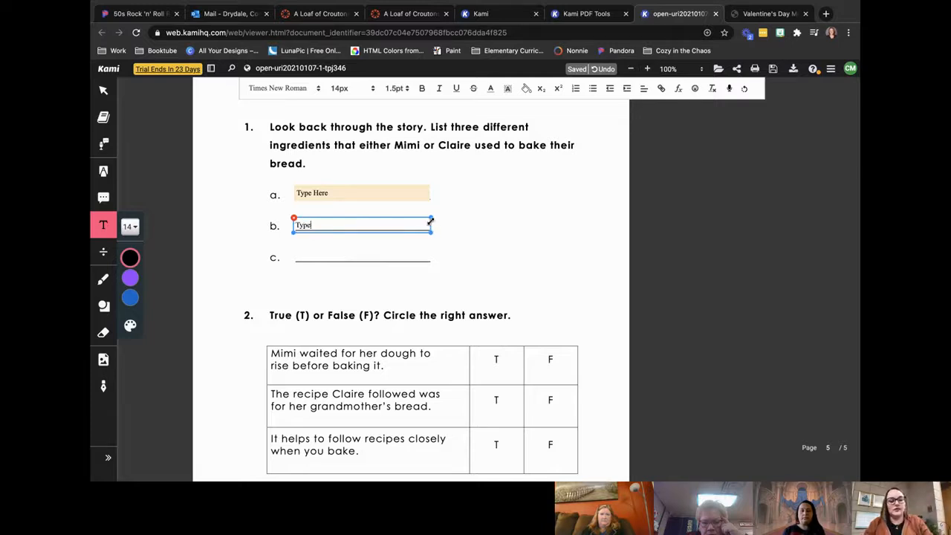
{"action": "left_click", "coordinate": [526, 89]}
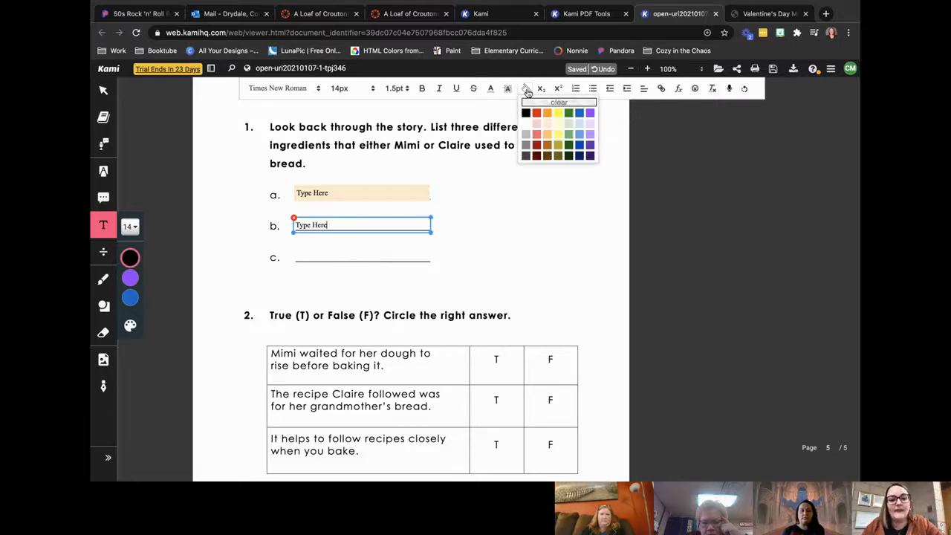
{"action": "left_click", "coordinate": [579, 124]}
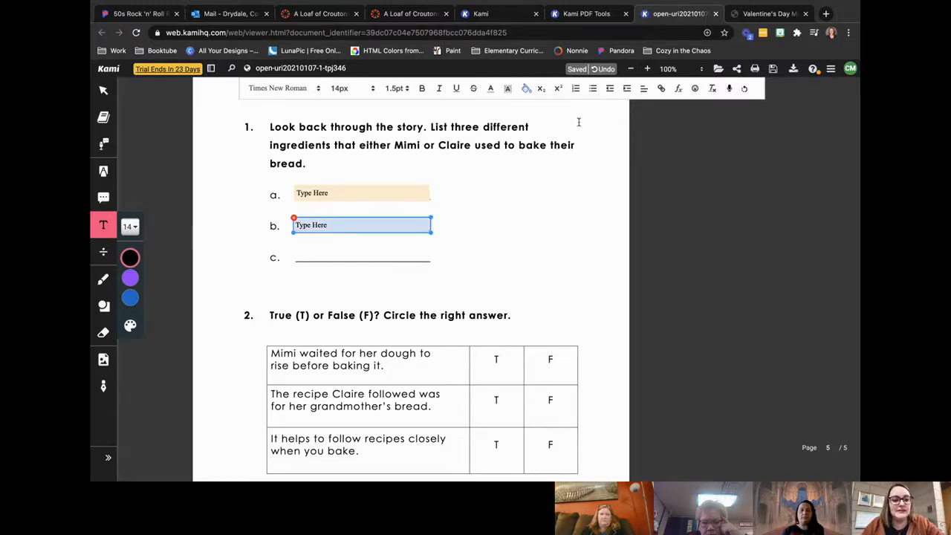
{"action": "left_click", "coordinate": [485, 234]}
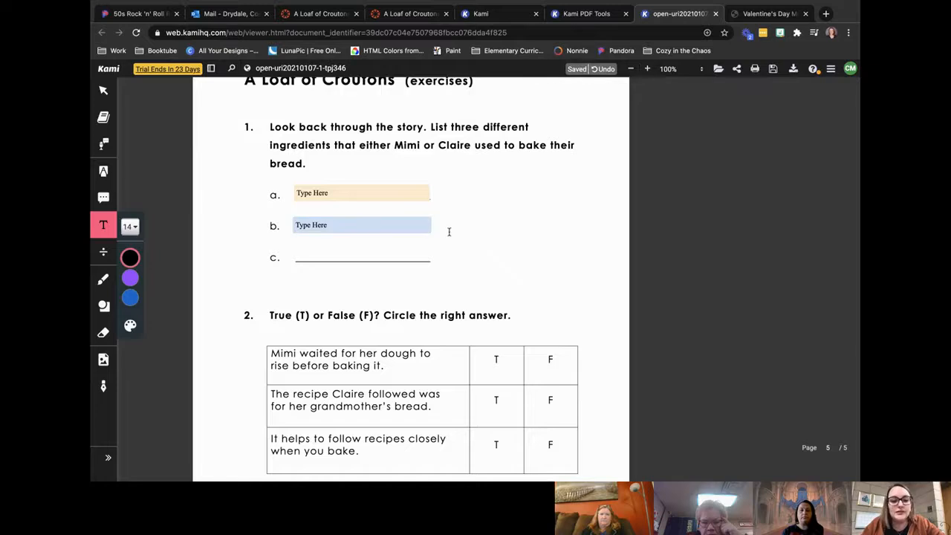
Step: Add a "Type Here" text box across answer line c and give it a light purple background
{"action": "left_click", "coordinate": [298, 255]}
{"action": "left_click_drag", "start_coordinate": [300, 258], "coordinate": [430, 258]}
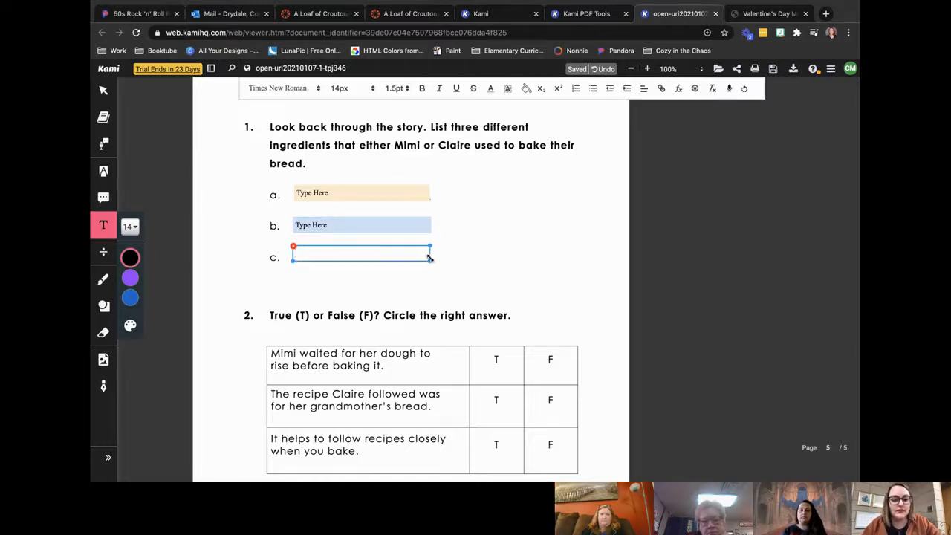
{"action": "type", "text": "Type HEr"}
{"action": "key", "text": "BackSpace"}
{"action": "key", "text": "BackSpace"}
{"action": "type", "text": "re"}
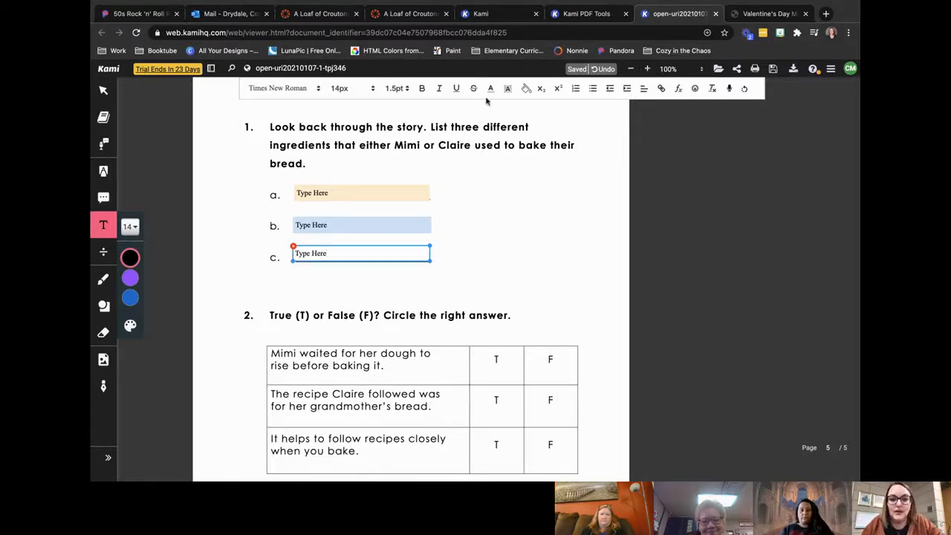
{"action": "left_click", "coordinate": [526, 88]}
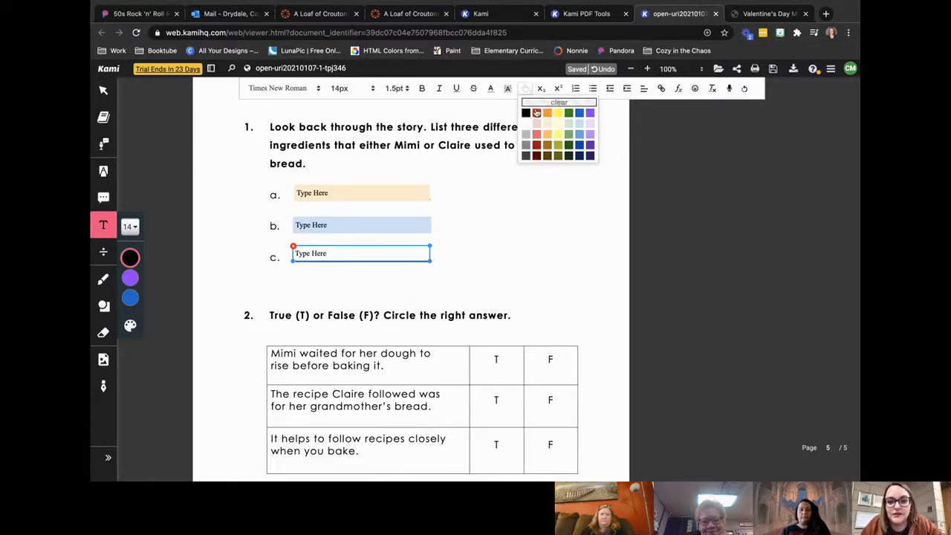
{"action": "left_click", "coordinate": [591, 125]}
{"action": "left_click", "coordinate": [517, 255]}
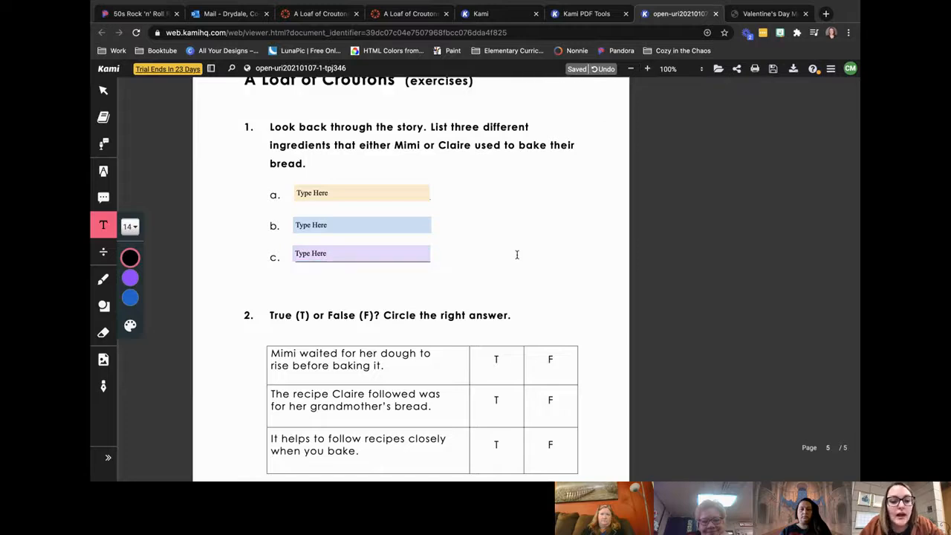
Step: Draw a black circle around the F in the first row of the true-or-false table
{"action": "scroll", "coordinate": [517, 255], "scroll_direction": "down", "scroll_amount": 3}
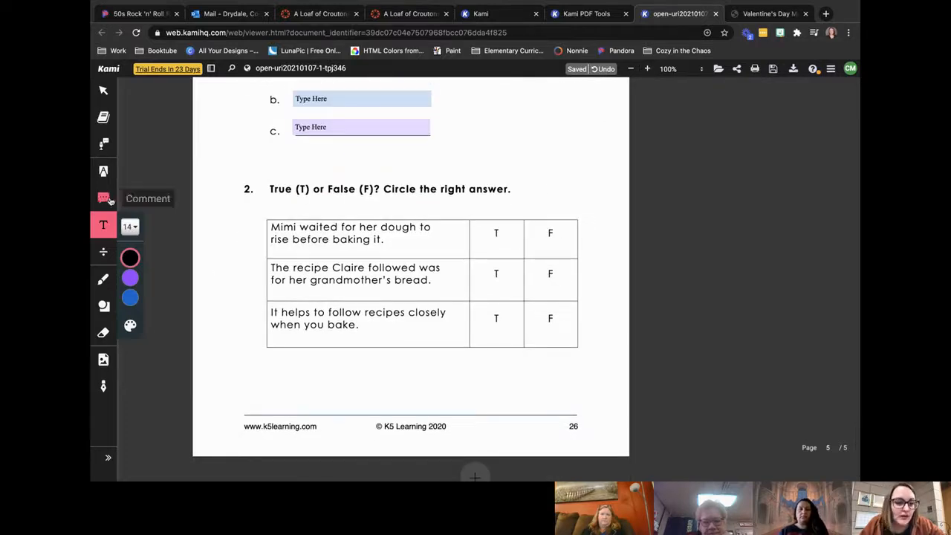
{"action": "left_click", "coordinate": [104, 306]}
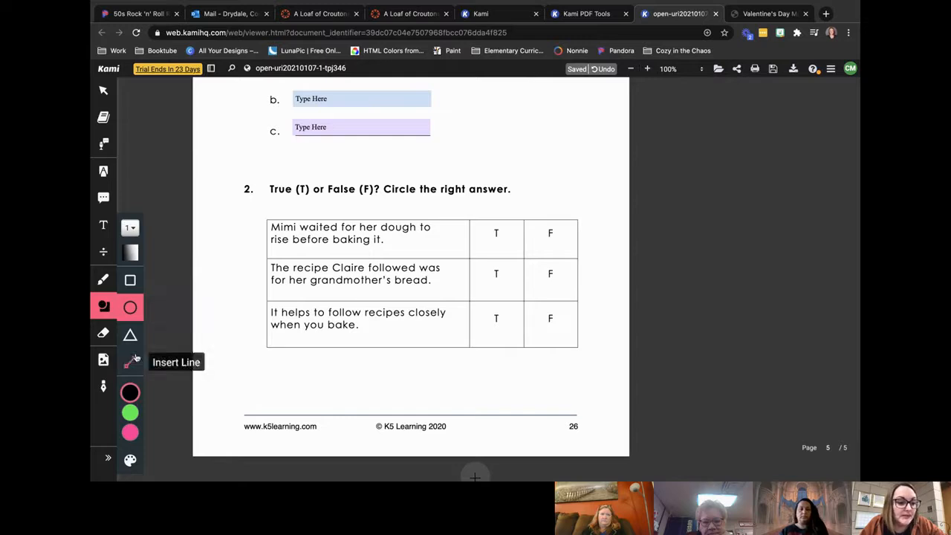
{"action": "left_click", "coordinate": [132, 335]}
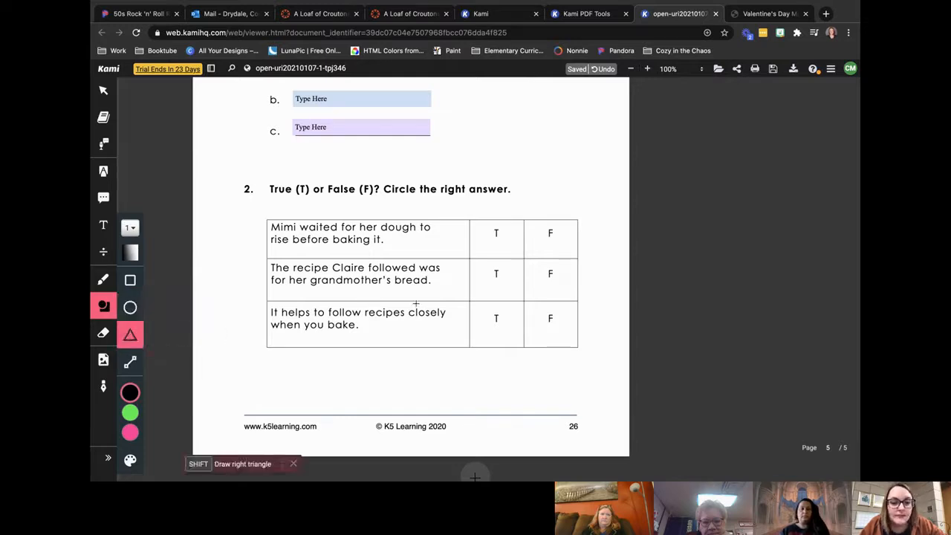
{"action": "left_click", "coordinate": [130, 307]}
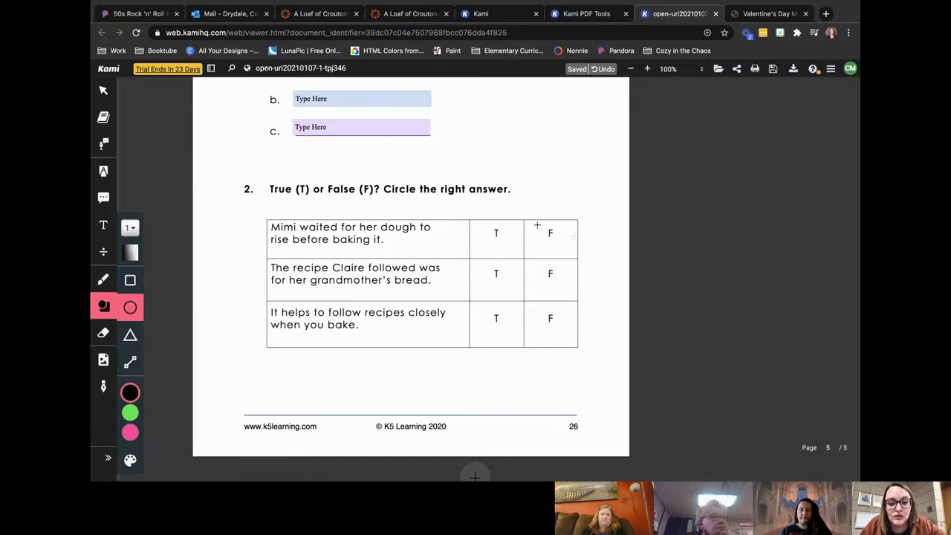
{"action": "left_click_drag", "start_coordinate": [543, 224], "coordinate": [568, 249]}
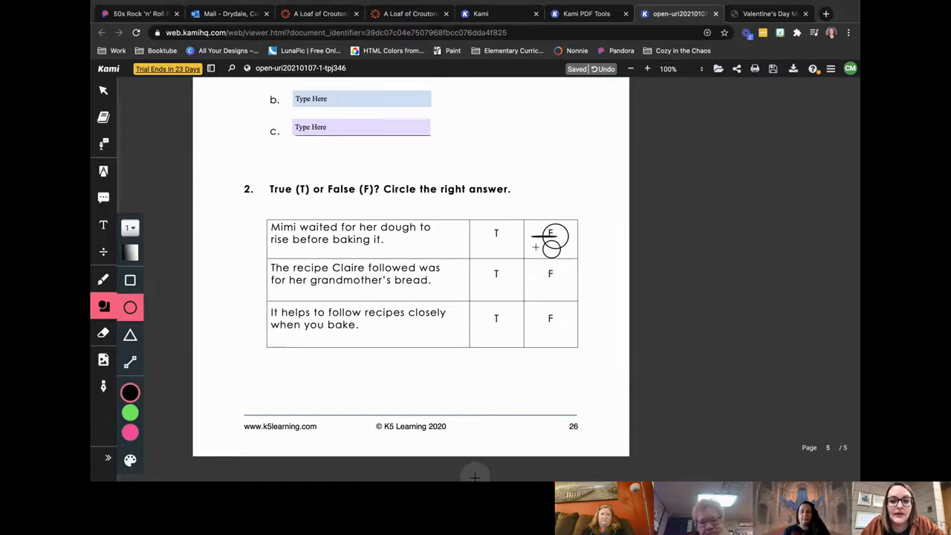
Step: Draw a larger circle between the first two table rows, and erase it along with the stray shapes near the circled F
{"action": "left_click_drag", "start_coordinate": [497, 236], "coordinate": [539, 287]}
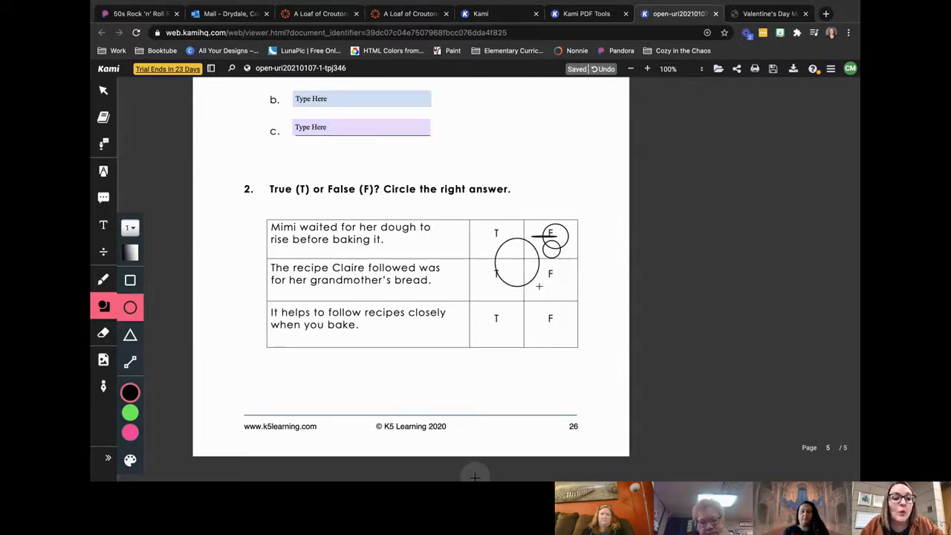
{"action": "left_click", "coordinate": [103, 333]}
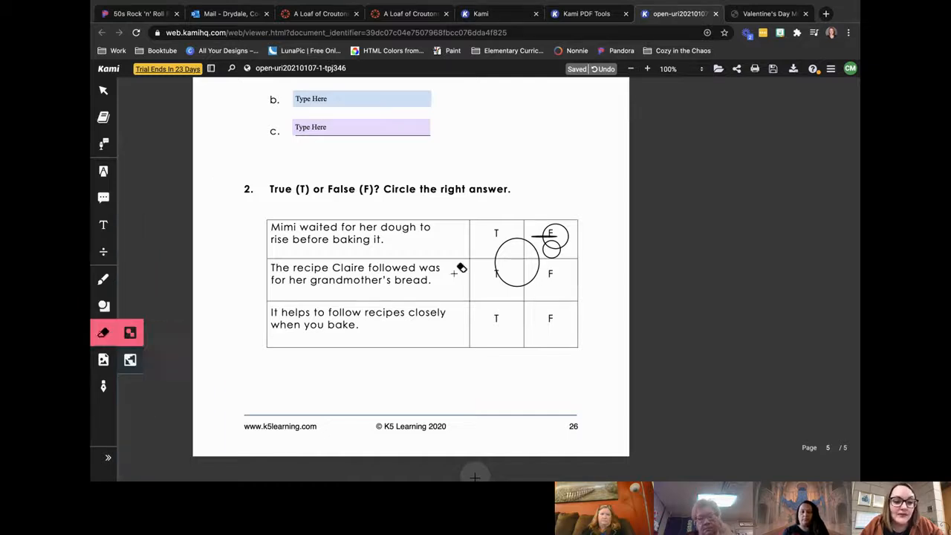
{"action": "left_click", "coordinate": [520, 239]}
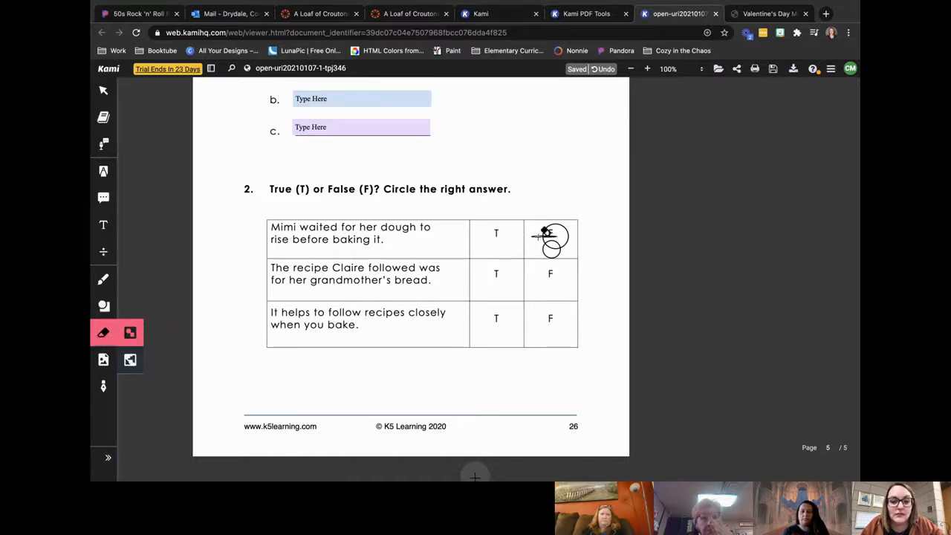
{"action": "left_click", "coordinate": [548, 251]}
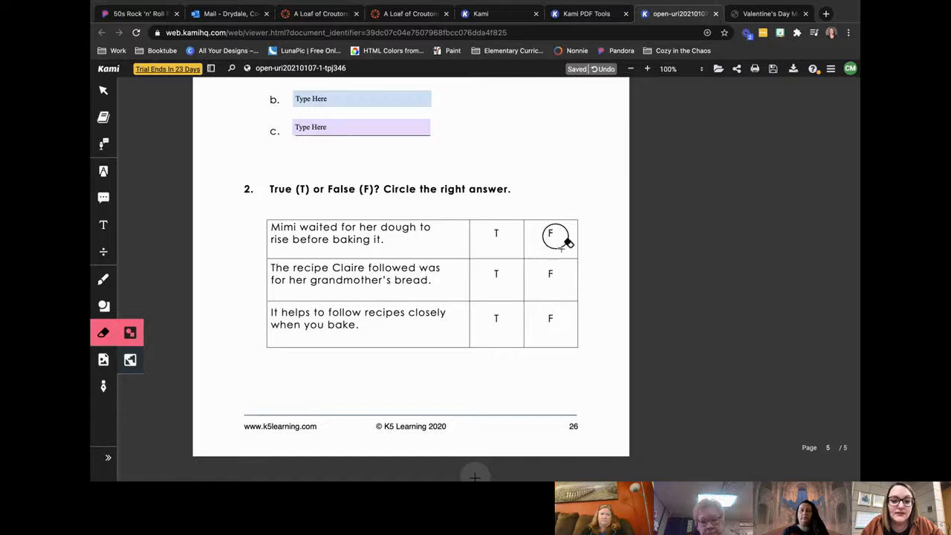
Step: Review the annotated PDF from the exercise page's answer boxes back to the vocabulary comment and highlighted word on page 1
{"action": "left_click", "coordinate": [103, 90]}
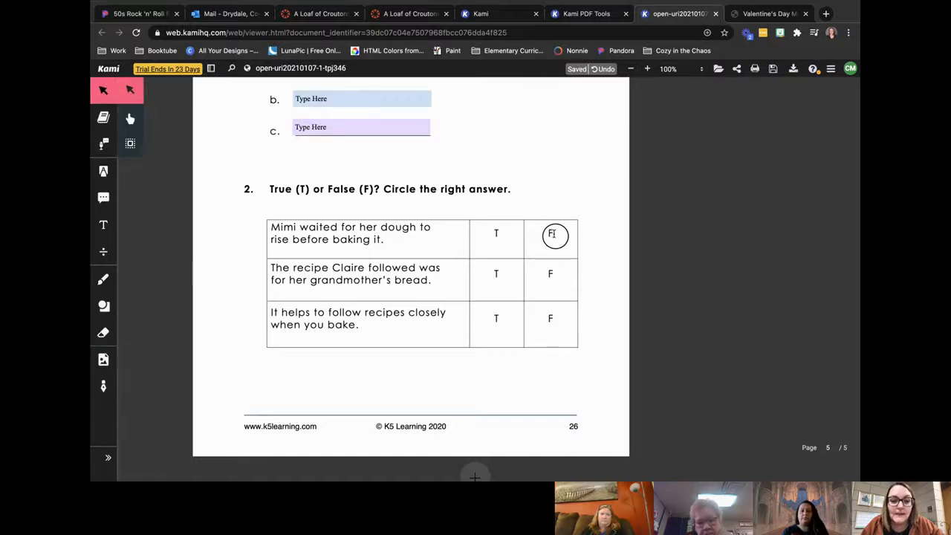
{"action": "scroll", "coordinate": [530, 195], "scroll_direction": "up", "scroll_amount": 2}
{"action": "left_click", "coordinate": [390, 203]}
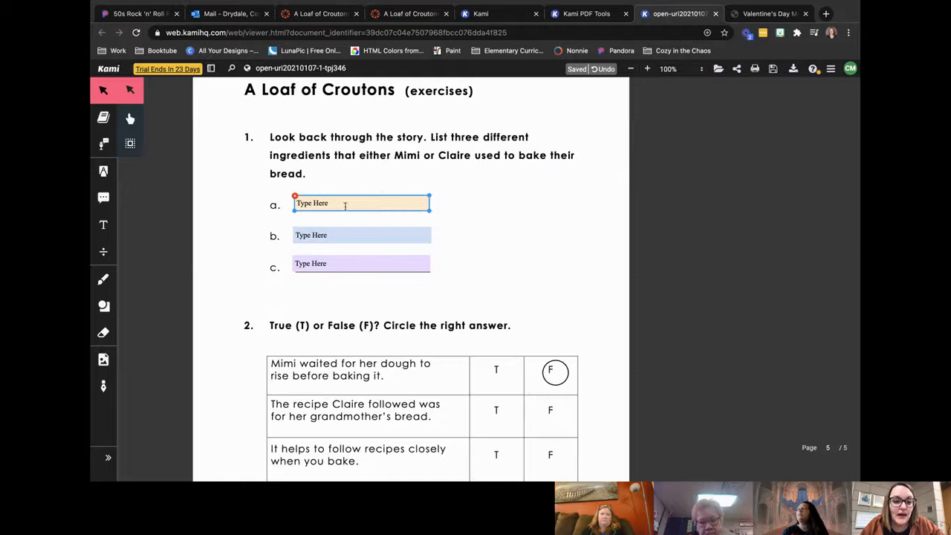
{"action": "left_click", "coordinate": [512, 321]}
{"action": "scroll", "coordinate": [512, 322], "scroll_direction": "up", "scroll_amount": 10}
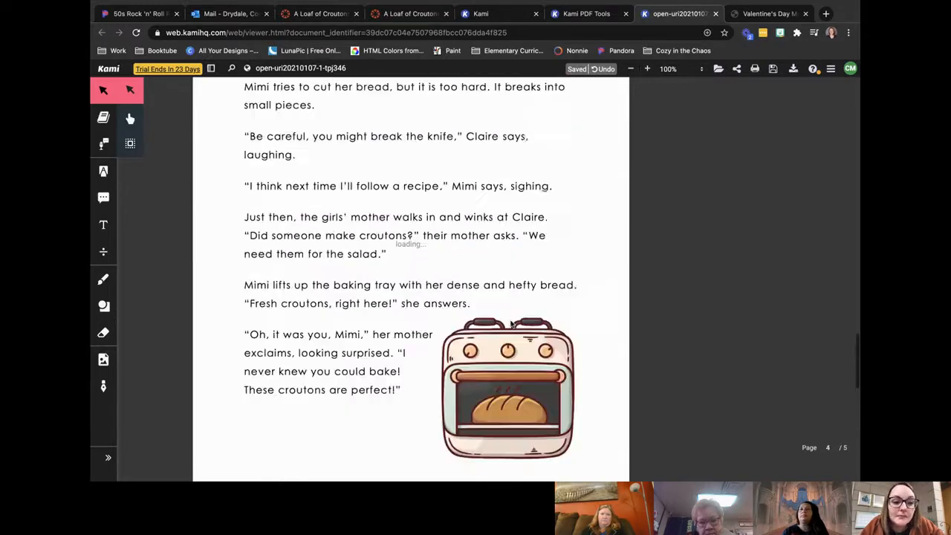
{"action": "scroll", "coordinate": [512, 324], "scroll_direction": "up", "scroll_amount": 15}
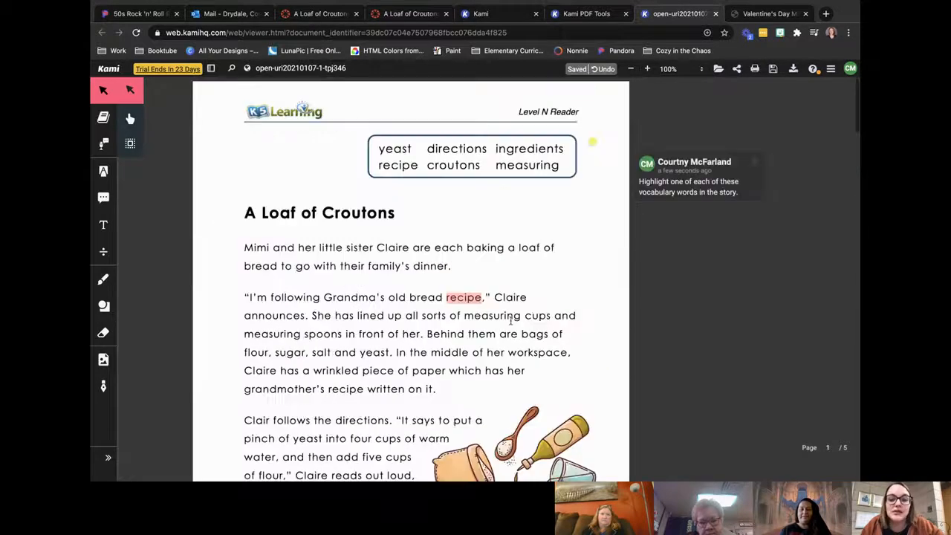
{"action": "scroll", "coordinate": [553, 321], "scroll_direction": "down", "scroll_amount": 4}
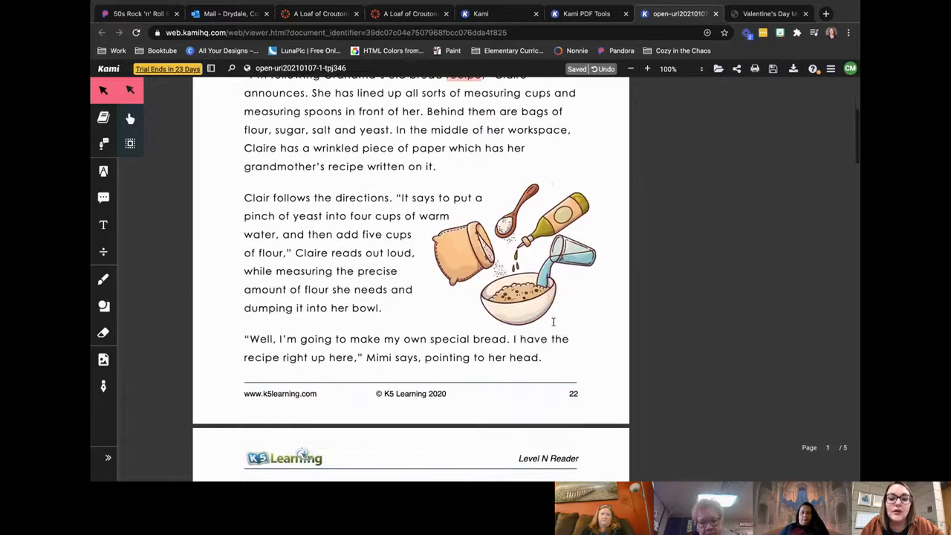
{"action": "scroll", "coordinate": [553, 322], "scroll_direction": "down", "scroll_amount": 2}
{"action": "scroll", "coordinate": [555, 324], "scroll_direction": "up", "scroll_amount": 4}
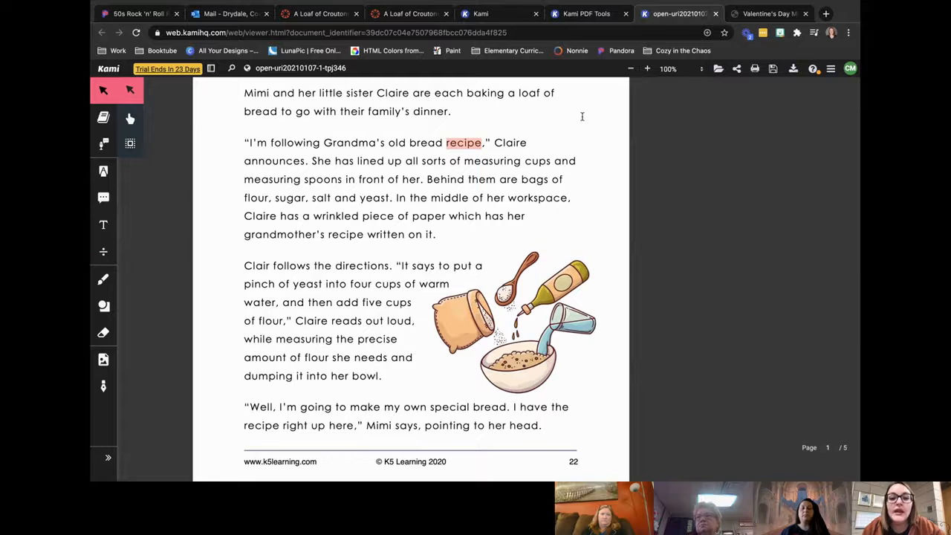
{"action": "scroll", "coordinate": [534, 192], "scroll_direction": "up", "scroll_amount": 2}
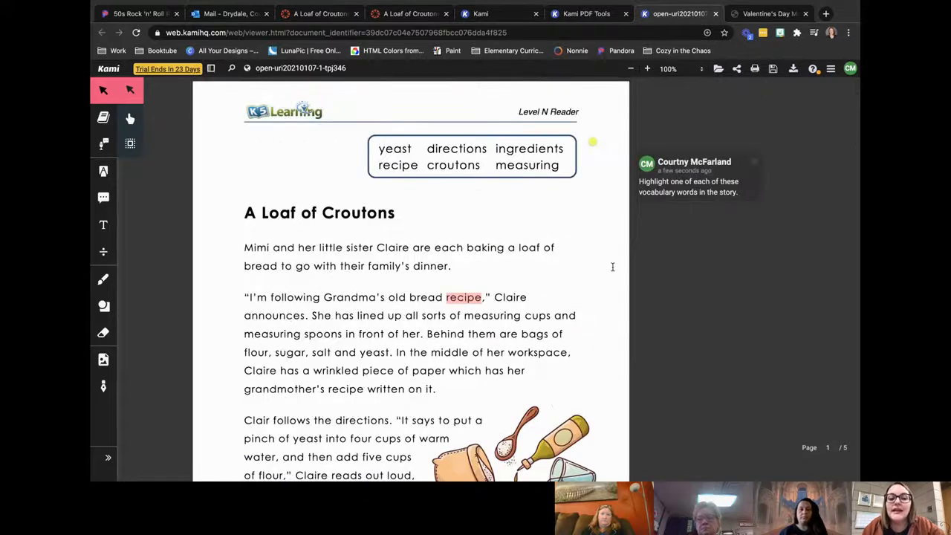
Step: Switch to the video meeting and open the guest attendee's options in the participant list
{"action": "key", "text": "ctrl+Left"}
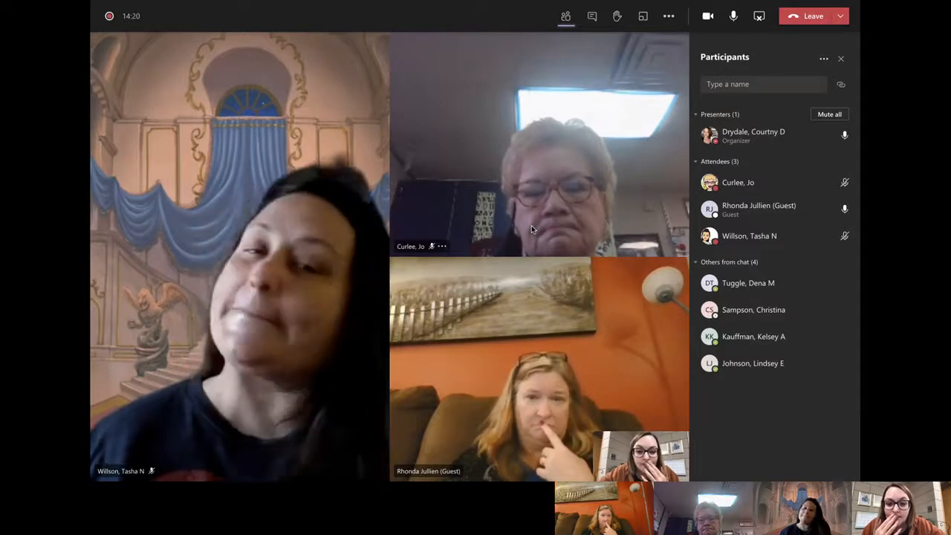
{"action": "left_click", "coordinate": [843, 209]}
{"action": "left_click", "coordinate": [809, 232]}
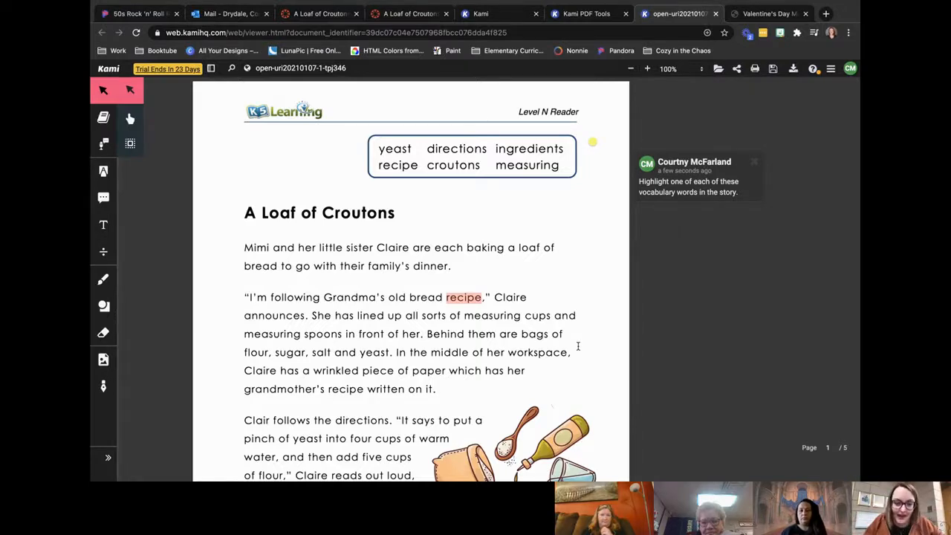
Step: Switch to Canvas and start a new assignment in the Tech course named "A Loaf of Croutons" with the description "Directions"
{"action": "left_click", "coordinate": [320, 13]}
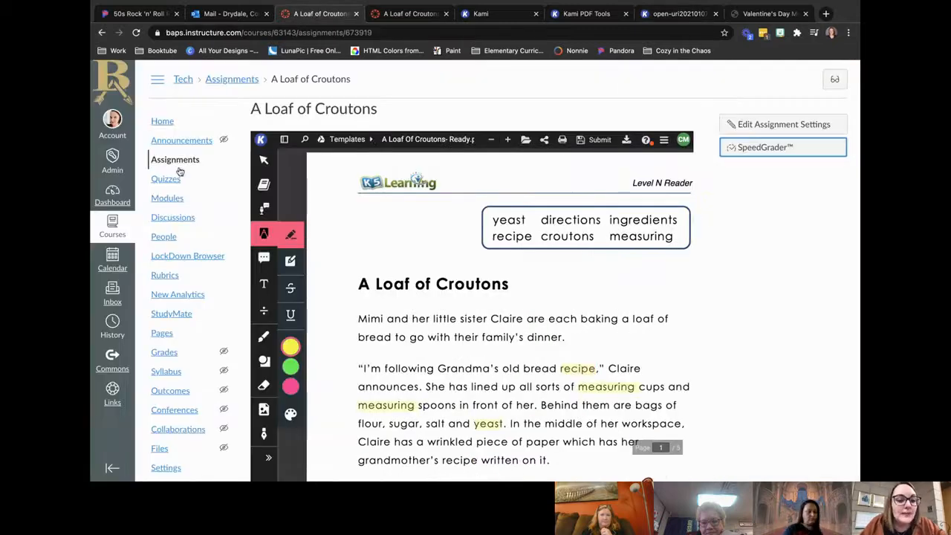
{"action": "left_click", "coordinate": [178, 161]}
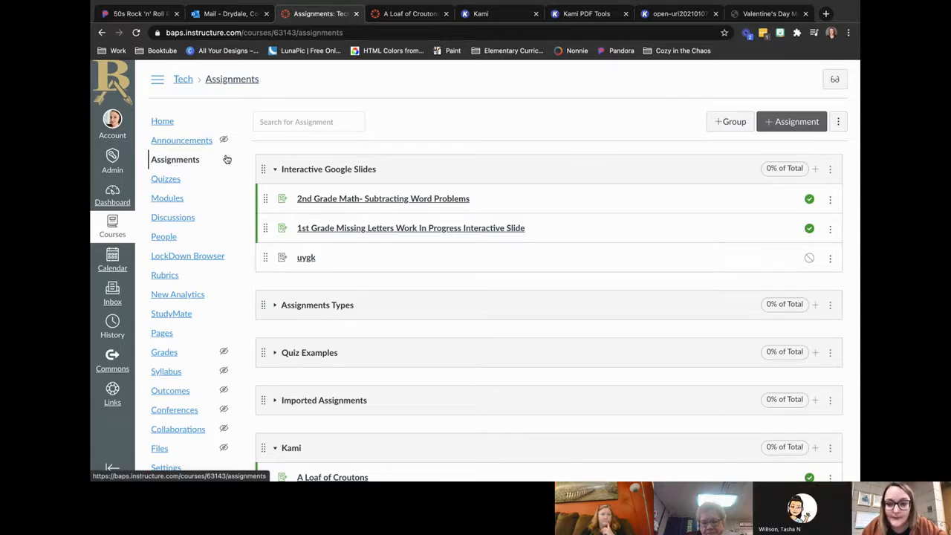
{"action": "left_click", "coordinate": [772, 131]}
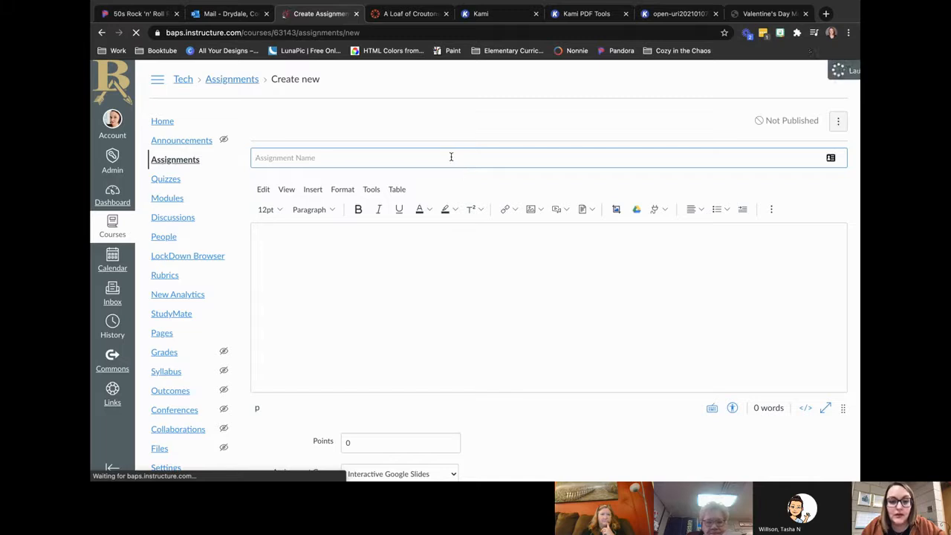
{"action": "left_click", "coordinate": [847, 67]}
{"action": "left_click", "coordinate": [614, 153]}
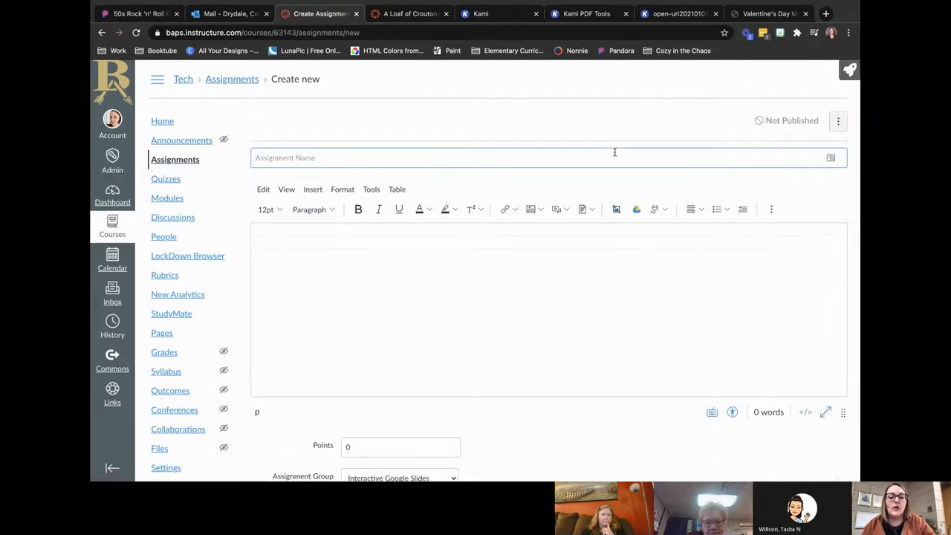
{"action": "type", "text": "A L"}
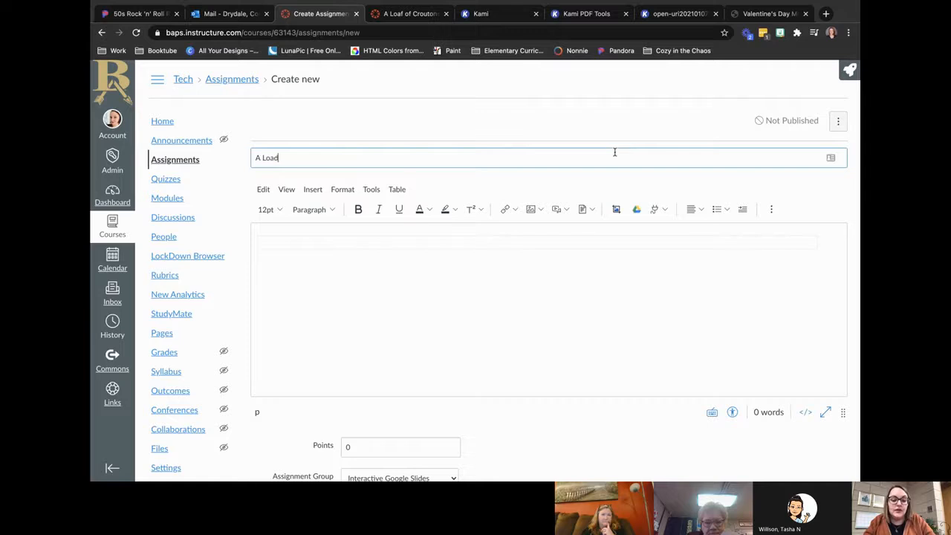
{"action": "type", "text": "oaf of Croutons"}
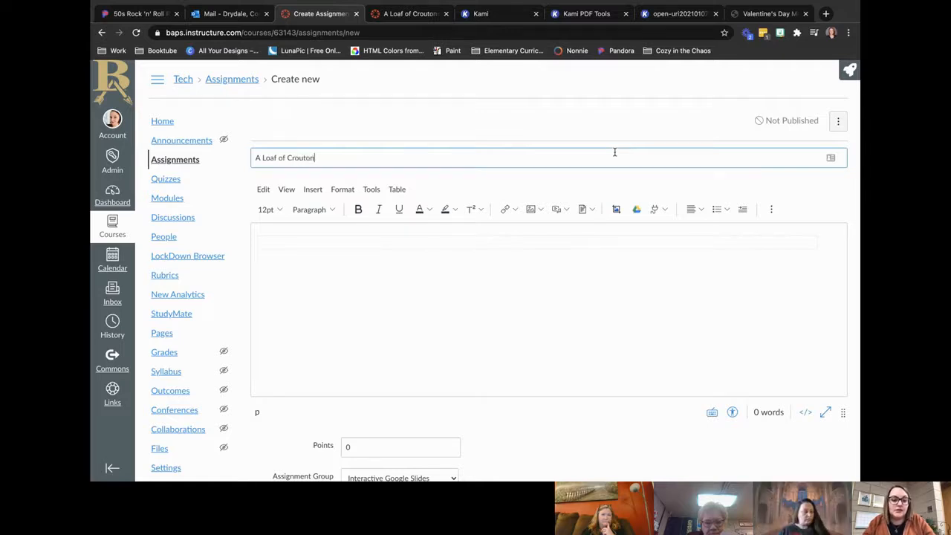
{"action": "left_click", "coordinate": [585, 247]}
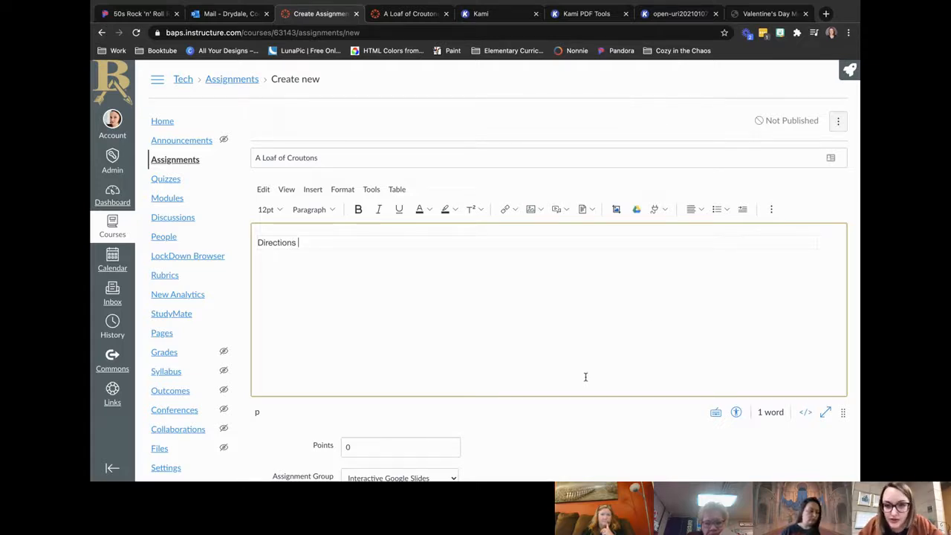
Step: Assign the new assignment to the Kami assignment group
{"action": "scroll", "coordinate": [586, 377], "scroll_direction": "down", "scroll_amount": 5}
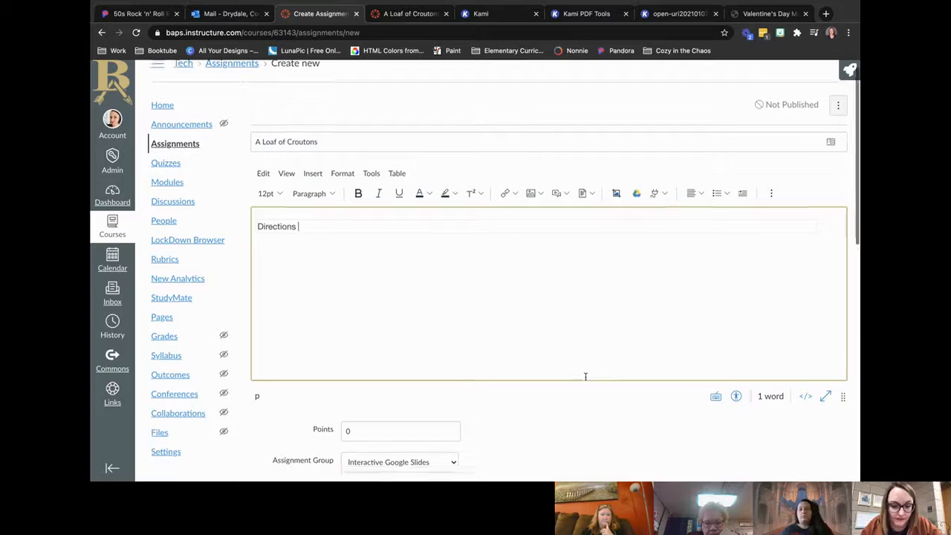
{"action": "left_click", "coordinate": [442, 316]}
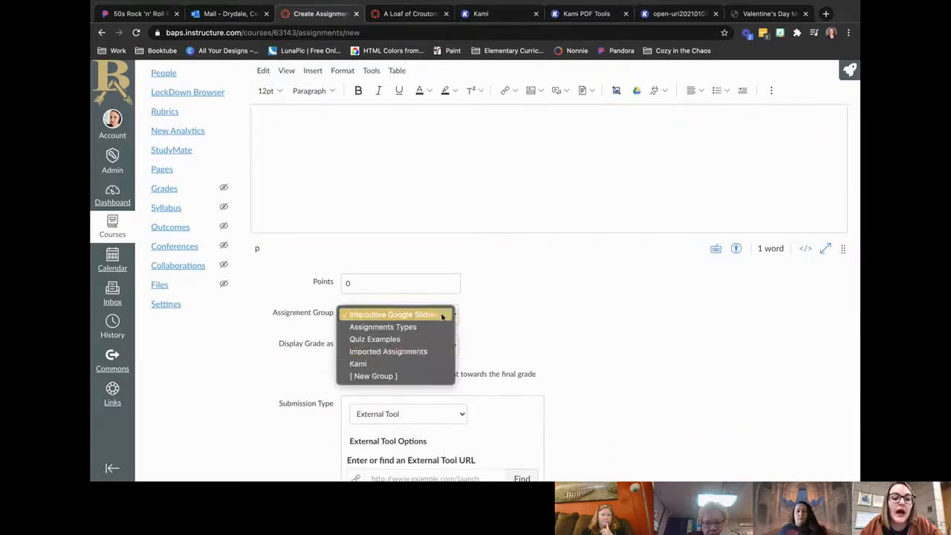
{"action": "left_click", "coordinate": [413, 363]}
Step: Keep External Tool as the submission type and choose Kami Google Drive Assignment as the tool
{"action": "scroll", "coordinate": [640, 359], "scroll_direction": "down", "scroll_amount": 5}
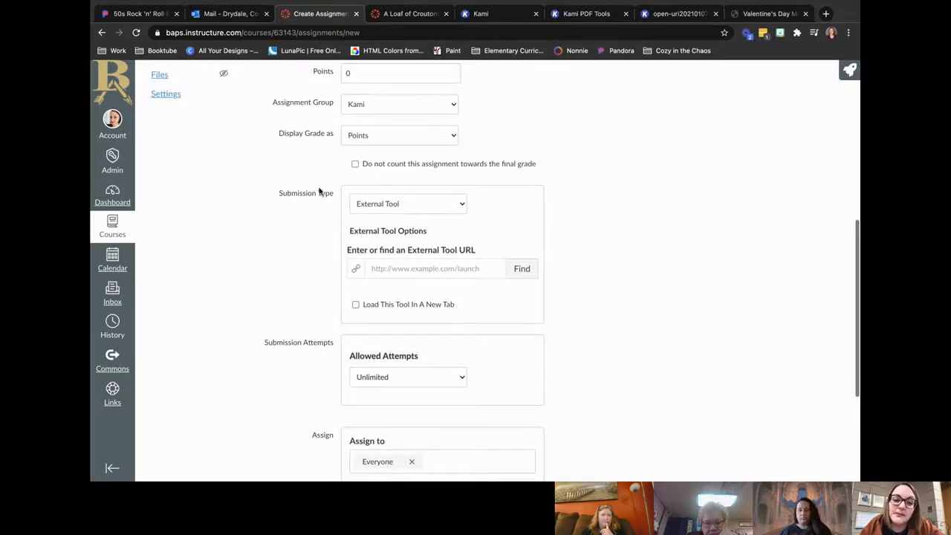
{"action": "left_click", "coordinate": [385, 212]}
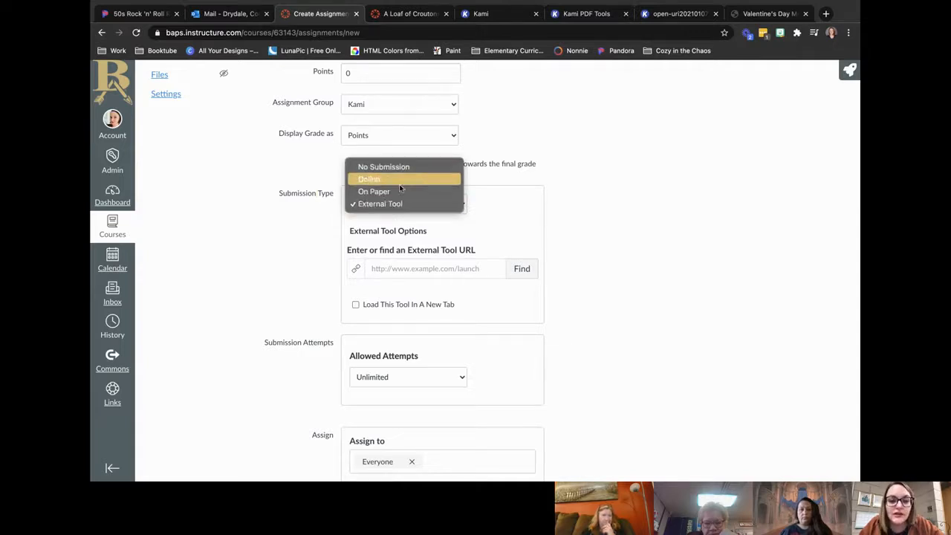
{"action": "left_click", "coordinate": [399, 205]}
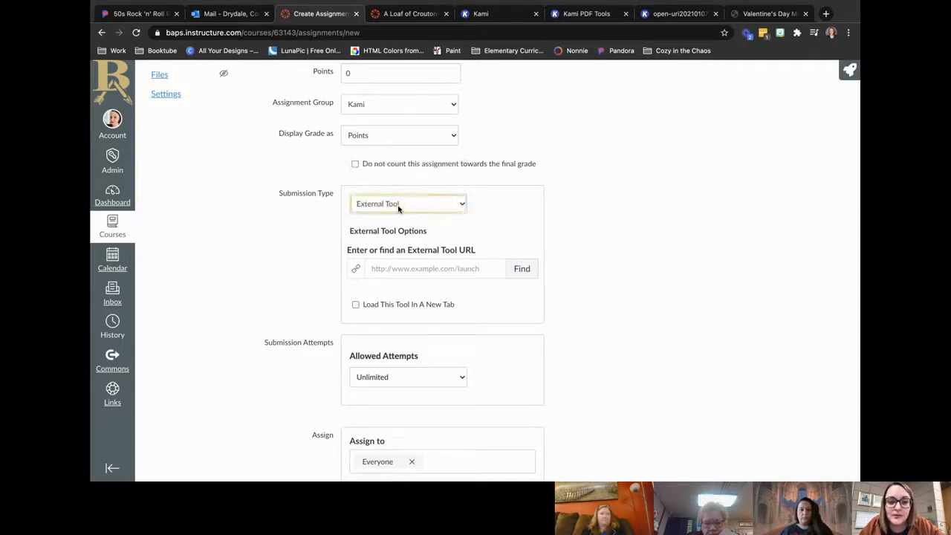
{"action": "left_click", "coordinate": [524, 270]}
{"action": "scroll", "coordinate": [489, 304], "scroll_direction": "down", "scroll_amount": 5}
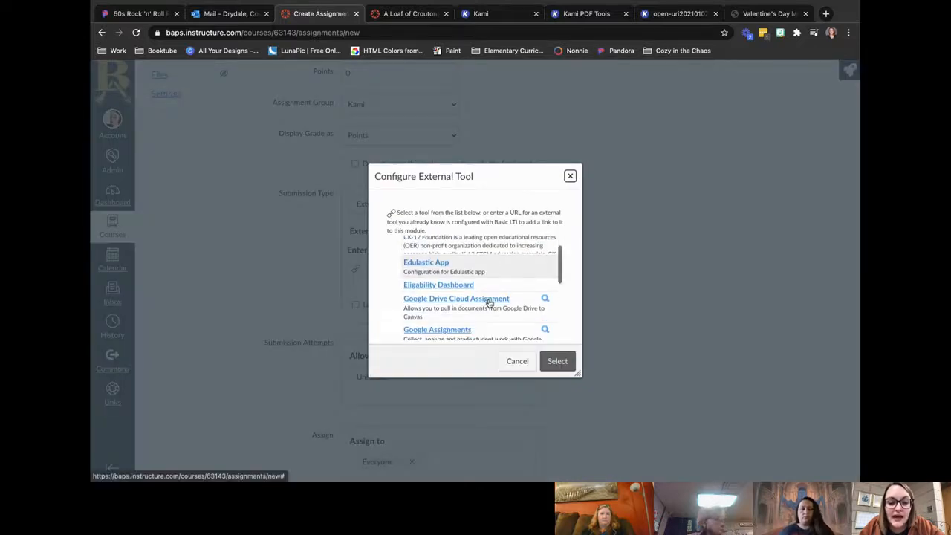
{"action": "scroll", "coordinate": [490, 303], "scroll_direction": "down", "scroll_amount": 1}
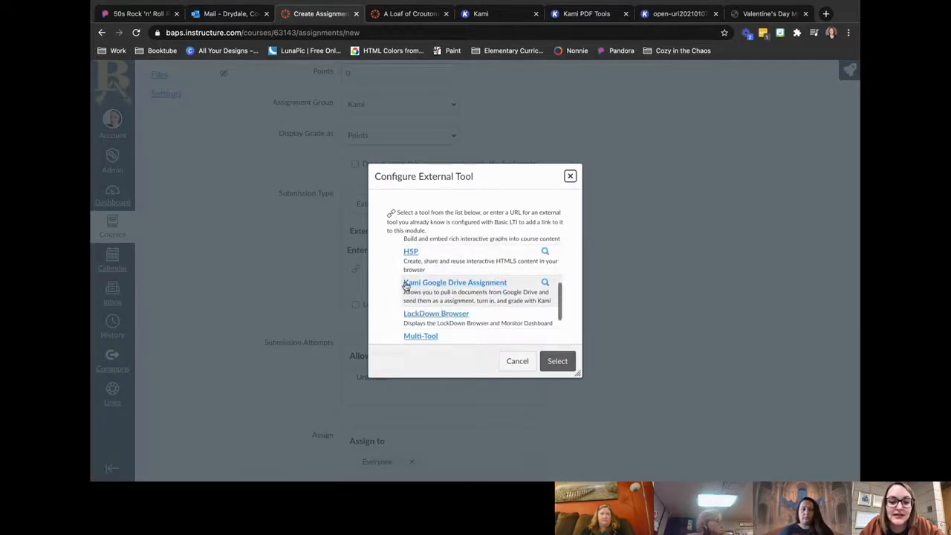
{"action": "left_click", "coordinate": [503, 286]}
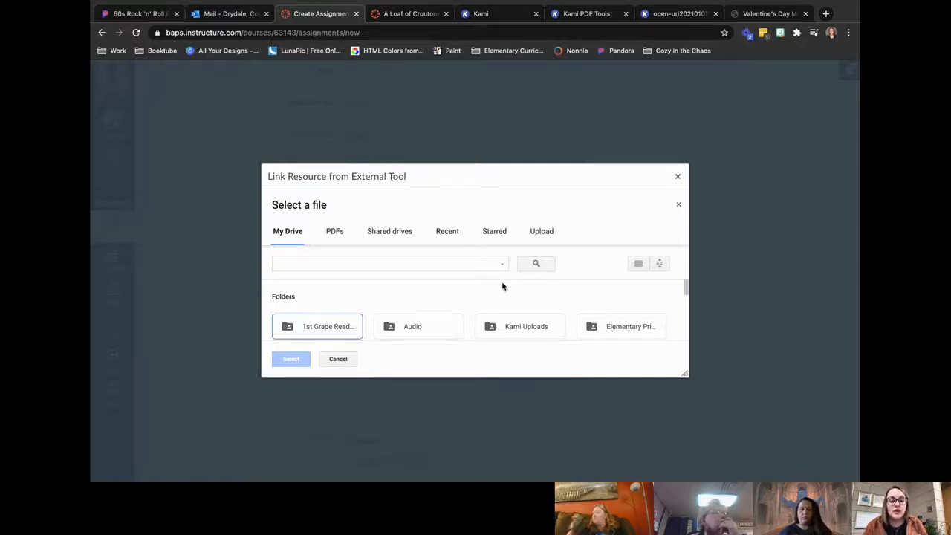
Step: Link A Loaf Of Croutons- Ready.pdf from the recent Drive files and confirm Kami Google Drive Assignment as the external tool
{"action": "left_click", "coordinate": [448, 231]}
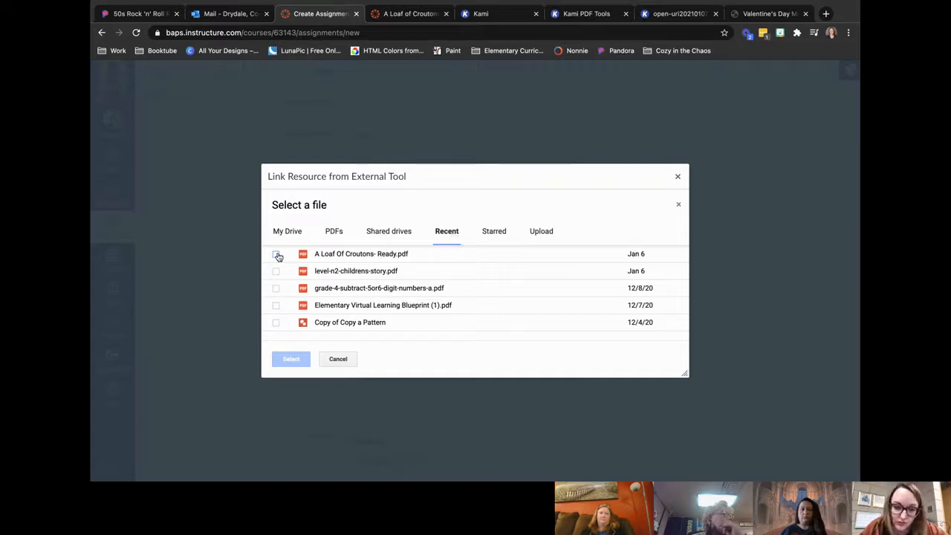
{"action": "left_click", "coordinate": [298, 231]}
{"action": "left_click", "coordinate": [321, 265]}
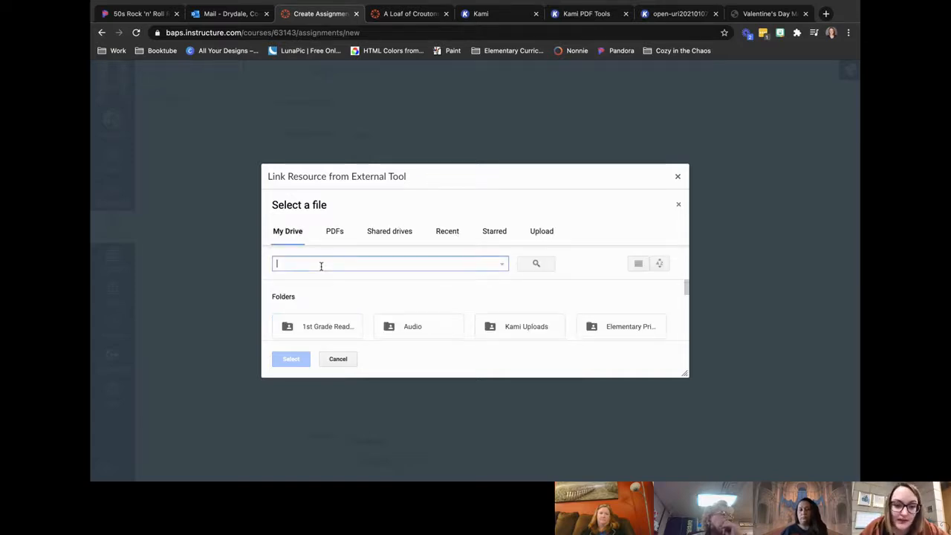
{"action": "left_click", "coordinate": [443, 231]}
{"action": "left_click", "coordinate": [275, 256]}
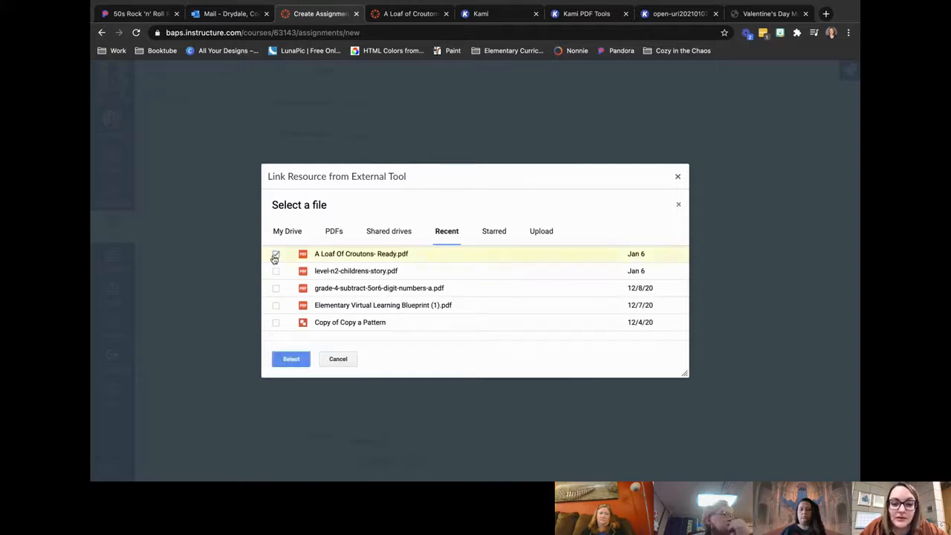
{"action": "left_click", "coordinate": [282, 364]}
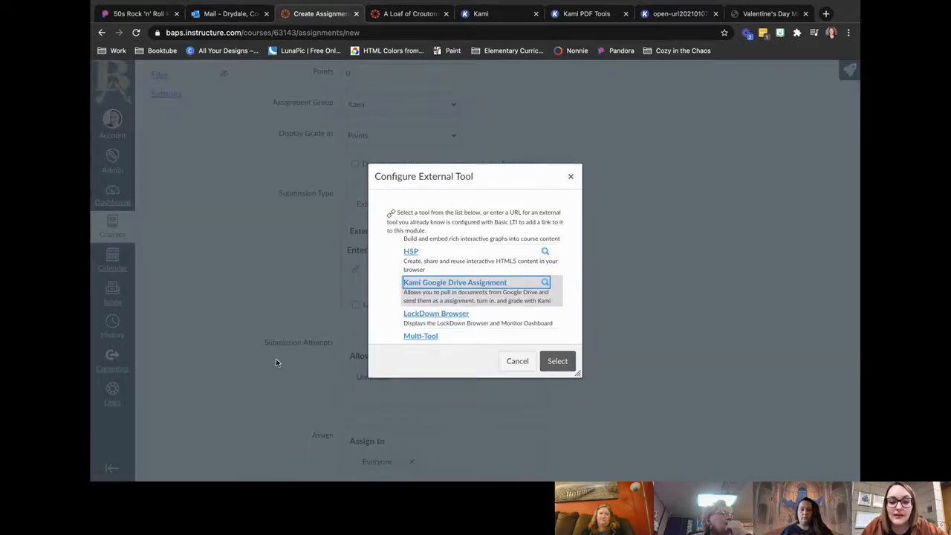
{"action": "left_click", "coordinate": [567, 364]}
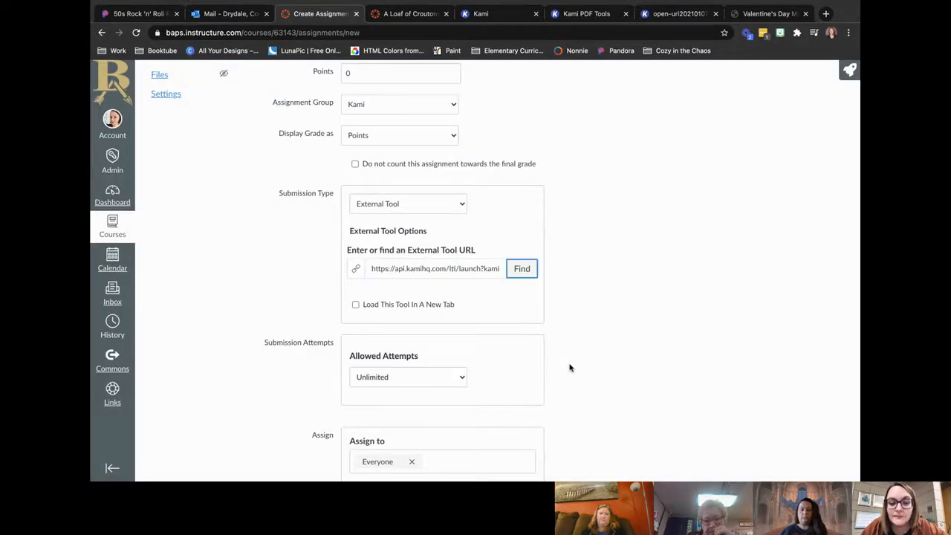
Step: Set the Kami tool to load in a new tab, then save and publish the assignment
{"action": "left_click", "coordinate": [578, 338]}
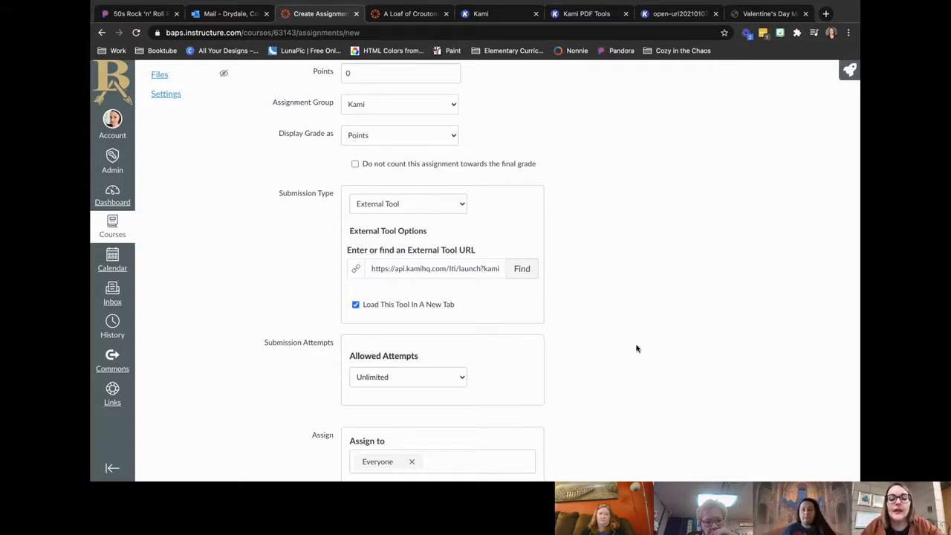
{"action": "scroll", "coordinate": [636, 348], "scroll_direction": "down", "scroll_amount": 3}
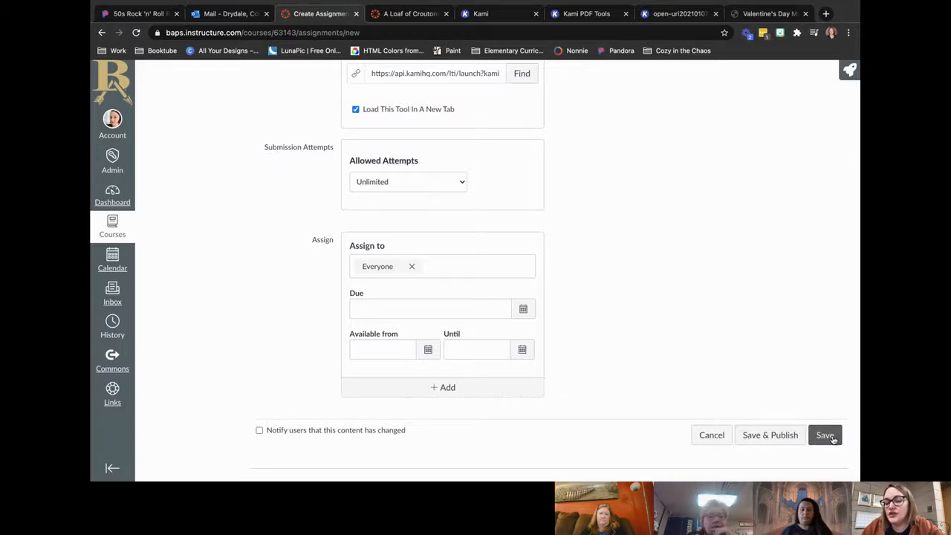
{"action": "left_click", "coordinate": [796, 438]}
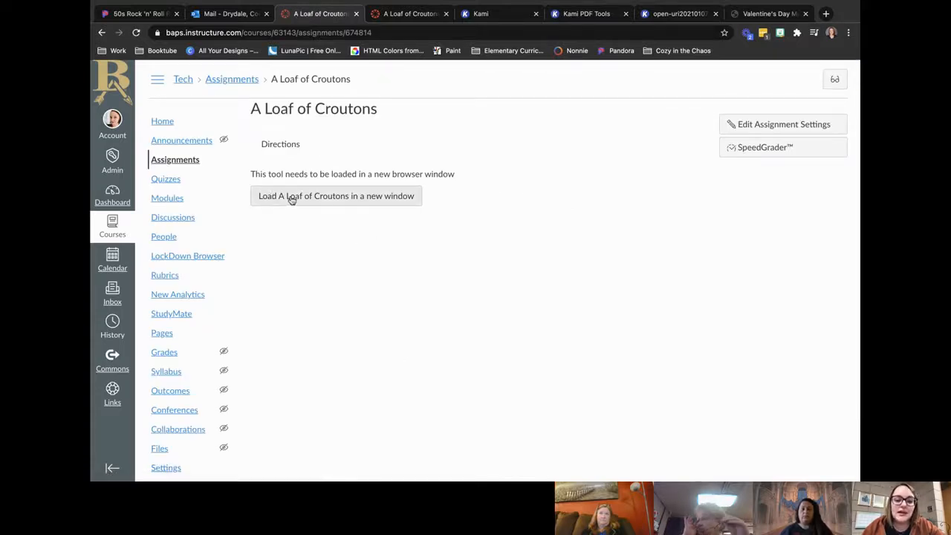
Step: Load the published A Loaf of Croutons assignment in a new window to check the linked PDF, then return to Canvas
{"action": "left_click", "coordinate": [321, 198]}
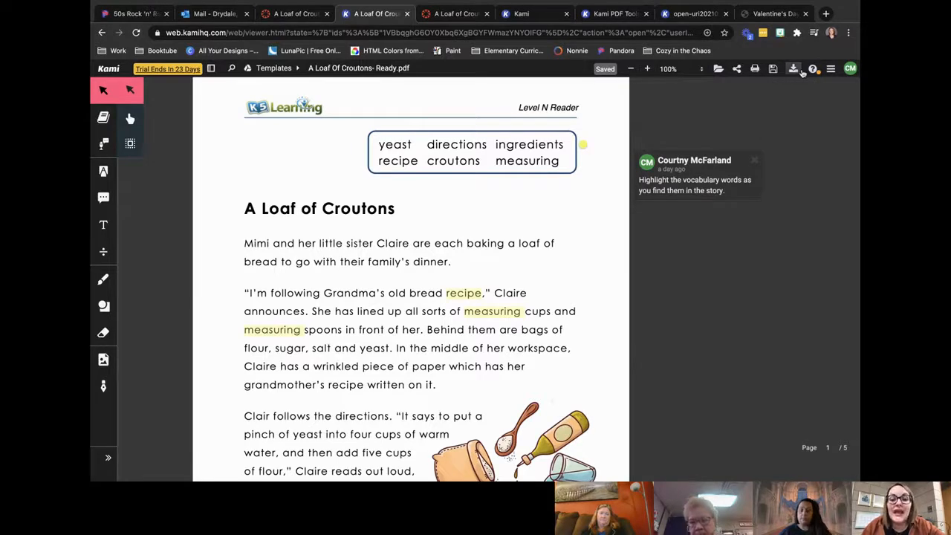
{"action": "left_click", "coordinate": [307, 13]}
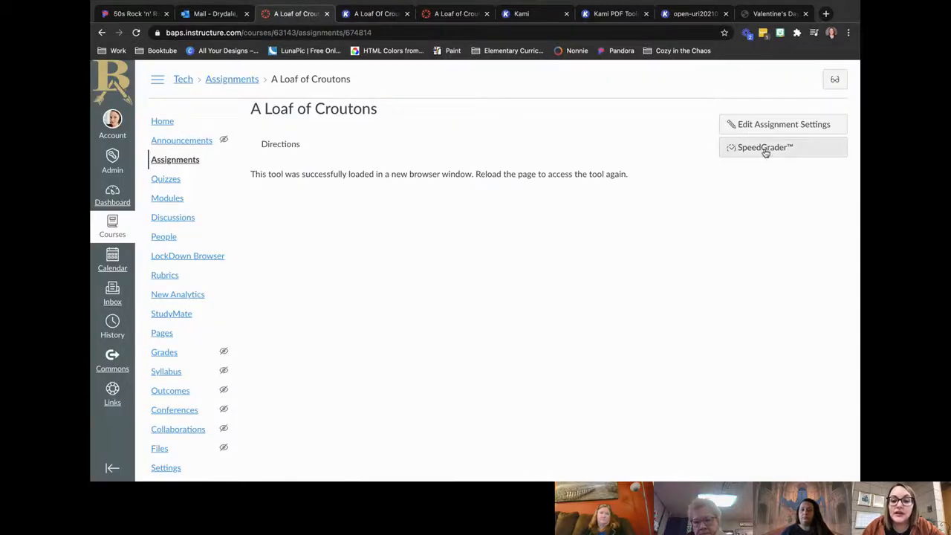
Step: Open the first A Loaf of Croutons assignment in the Kami group and load its submissions in SpeedGrader
{"action": "left_click", "coordinate": [160, 158]}
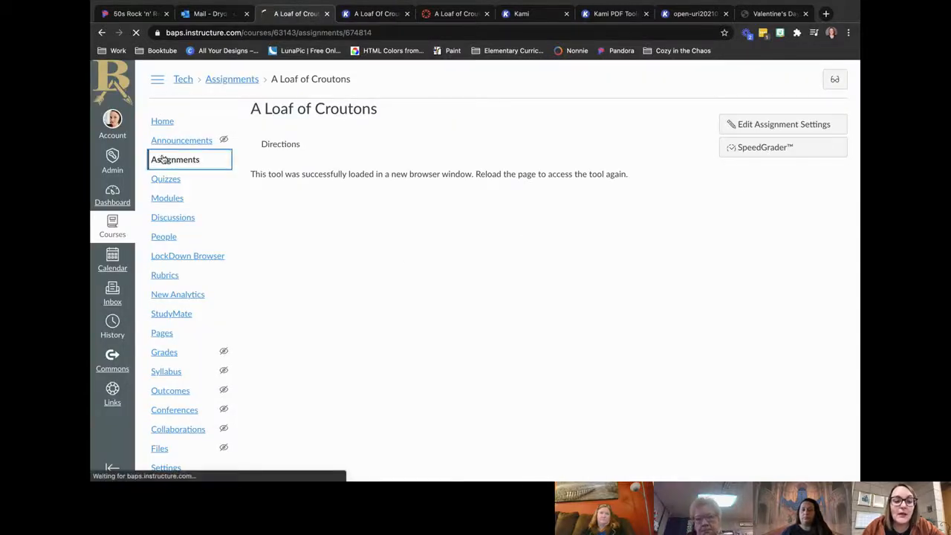
{"action": "scroll", "coordinate": [446, 344], "scroll_direction": "down", "scroll_amount": 3}
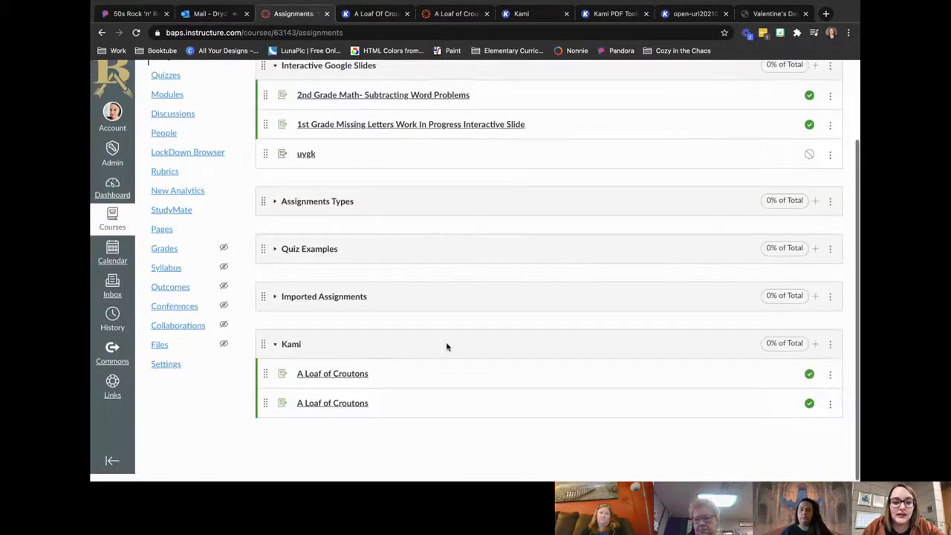
{"action": "left_click", "coordinate": [336, 380]}
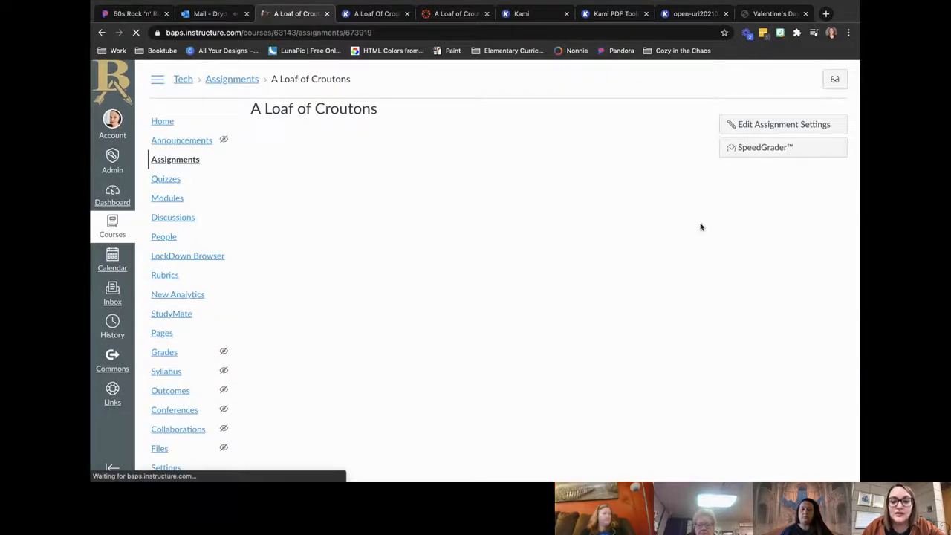
{"action": "left_click", "coordinate": [775, 150]}
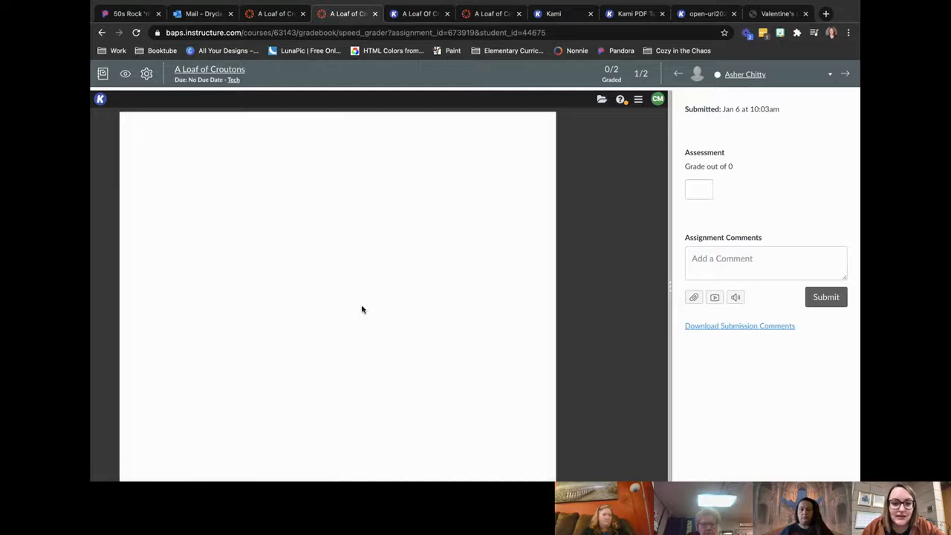
Step: Review the student's submitted PDF in SpeedGrader, from the vocabulary highlights on page 1 to the true/false answers on page 5
{"action": "scroll", "coordinate": [337, 413], "scroll_direction": "down", "scroll_amount": 3}
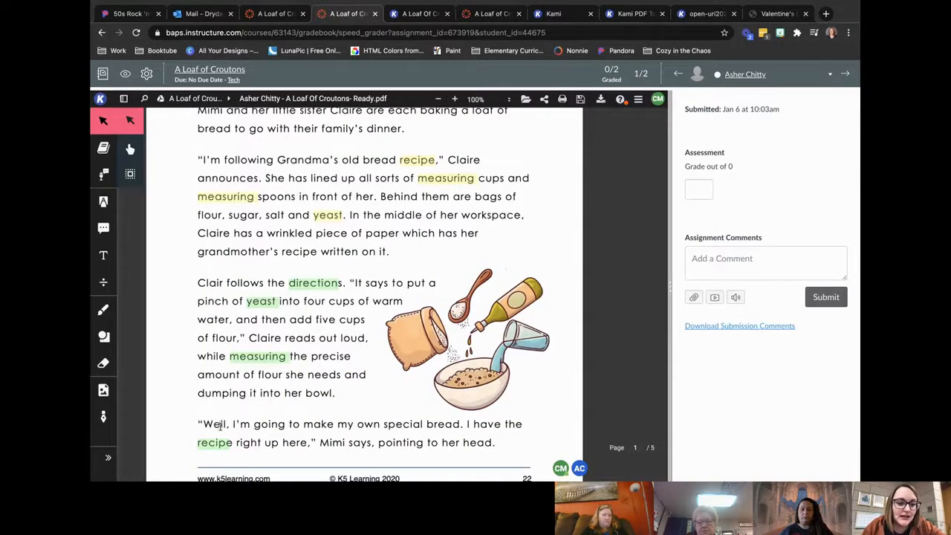
{"action": "scroll", "coordinate": [221, 425], "scroll_direction": "down", "scroll_amount": 20}
{"action": "scroll", "coordinate": [221, 430], "scroll_direction": "down", "scroll_amount": 15}
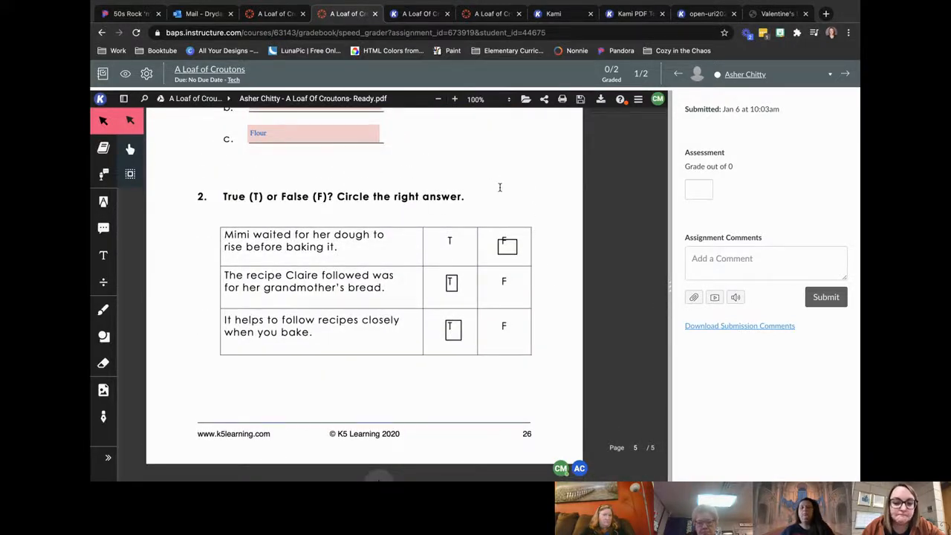
{"action": "scroll", "coordinate": [500, 191], "scroll_direction": "up", "scroll_amount": 10}
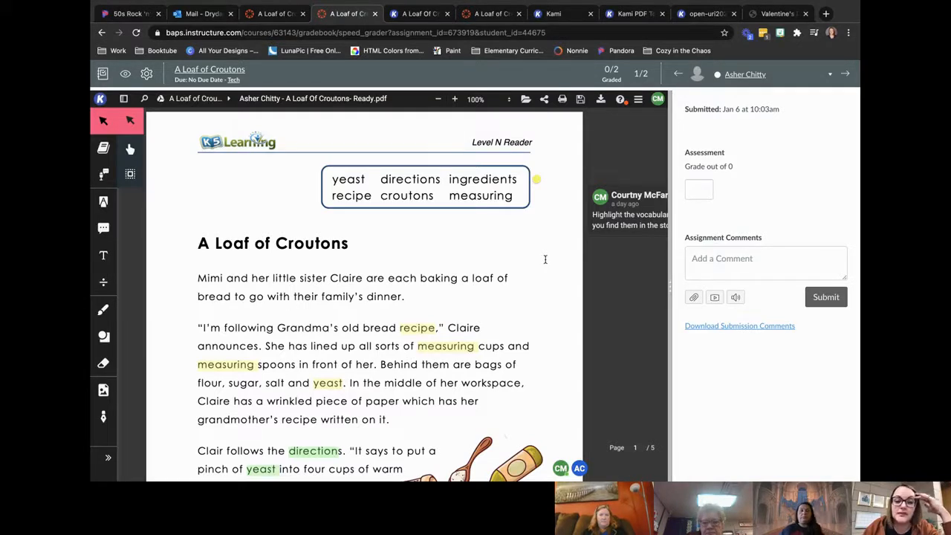
{"action": "scroll", "coordinate": [545, 259], "scroll_direction": "down", "scroll_amount": 5}
{"action": "scroll", "coordinate": [545, 260], "scroll_direction": "up", "scroll_amount": 5}
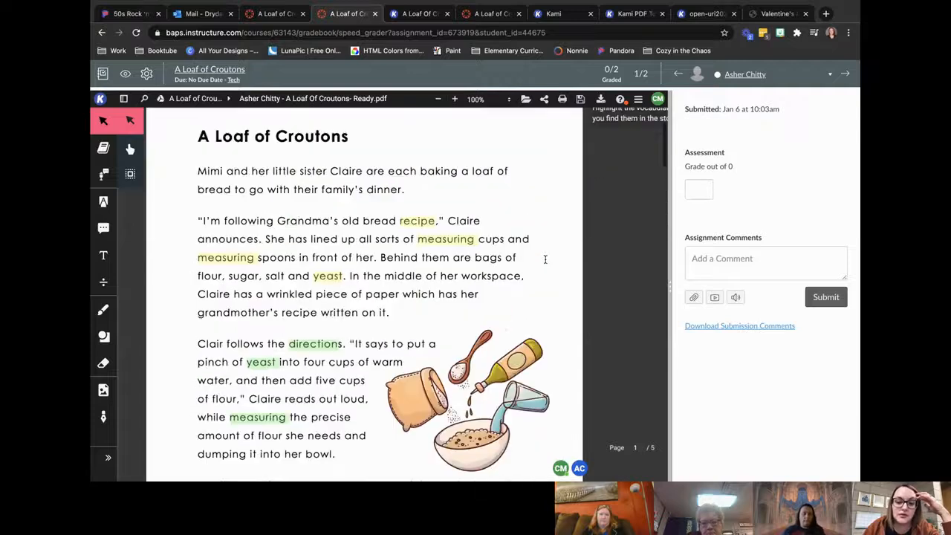
Step: Switch to the video meeting and view the first attendee's options in the participant list, then dismiss them
{"action": "key", "text": "ctrl+Left"}
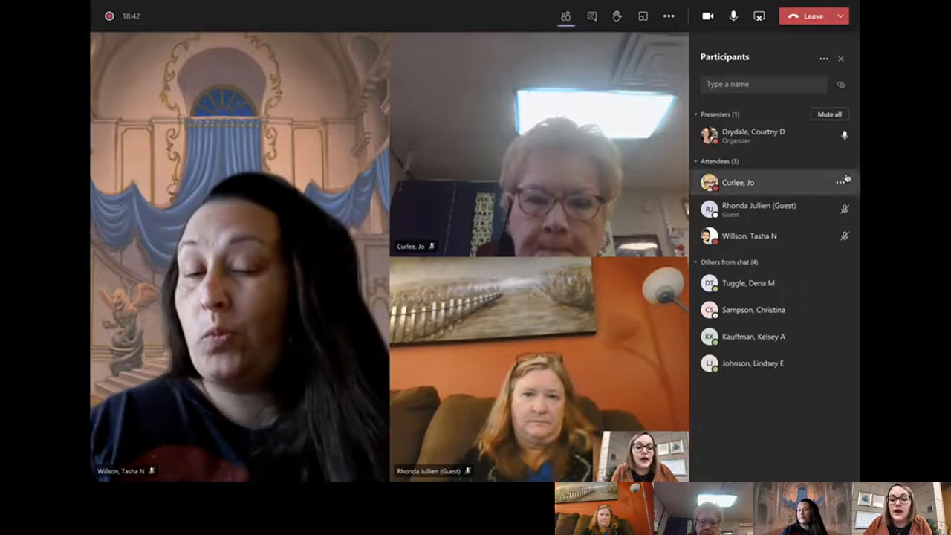
{"action": "left_click", "coordinate": [844, 182]}
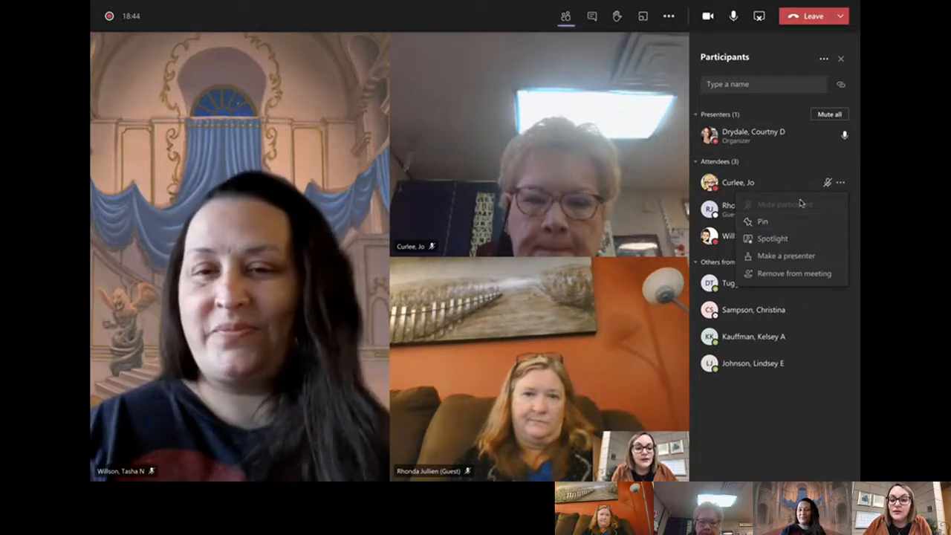
{"action": "left_click", "coordinate": [840, 182]}
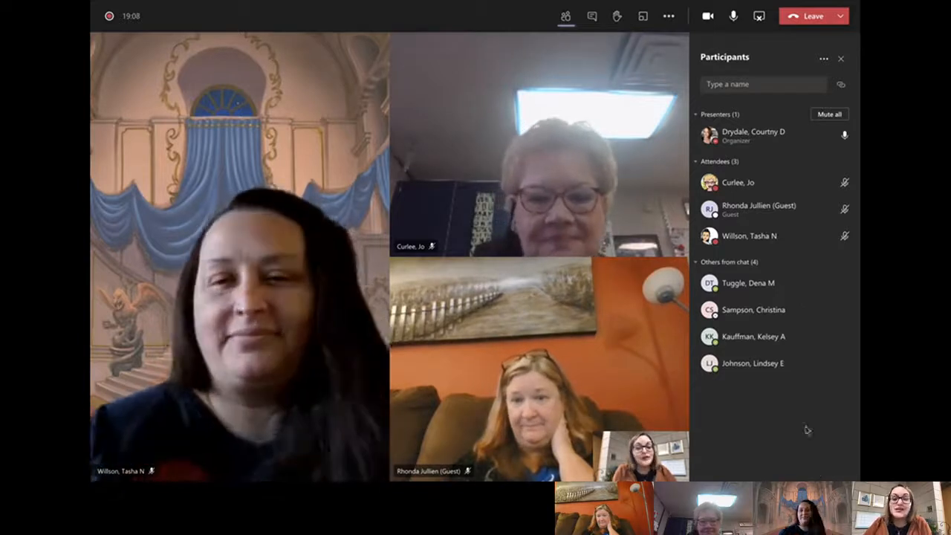
Step: Open the meeting's additional options, which include the recording controls
{"action": "left_click", "coordinate": [669, 16]}
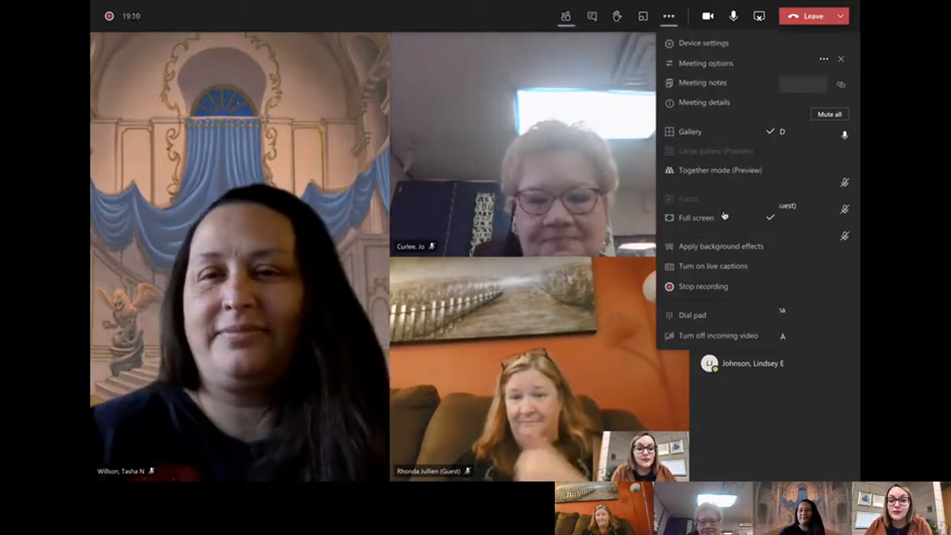